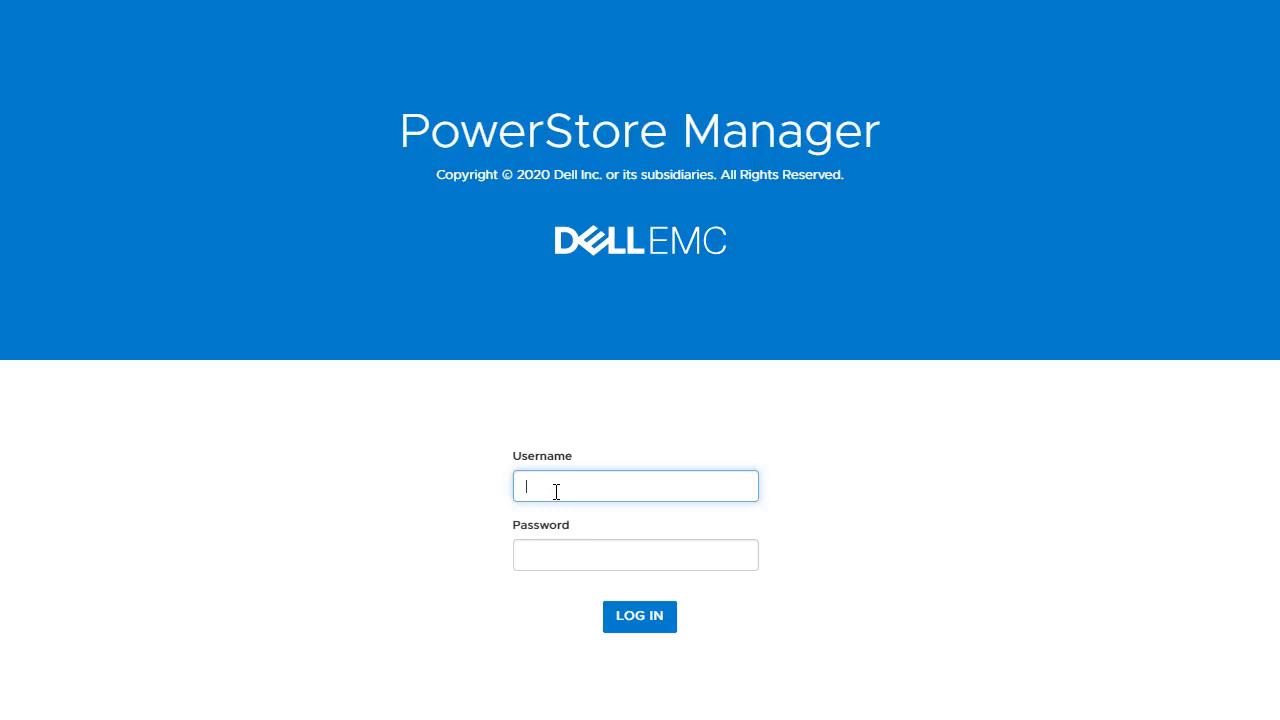
# Step: Log in with the administrator username and password to load the PowerStoreDemo dashboard
pyautogui.write('admin')
pyautogui.press('Tab')
pyautogui.write('Password123#')
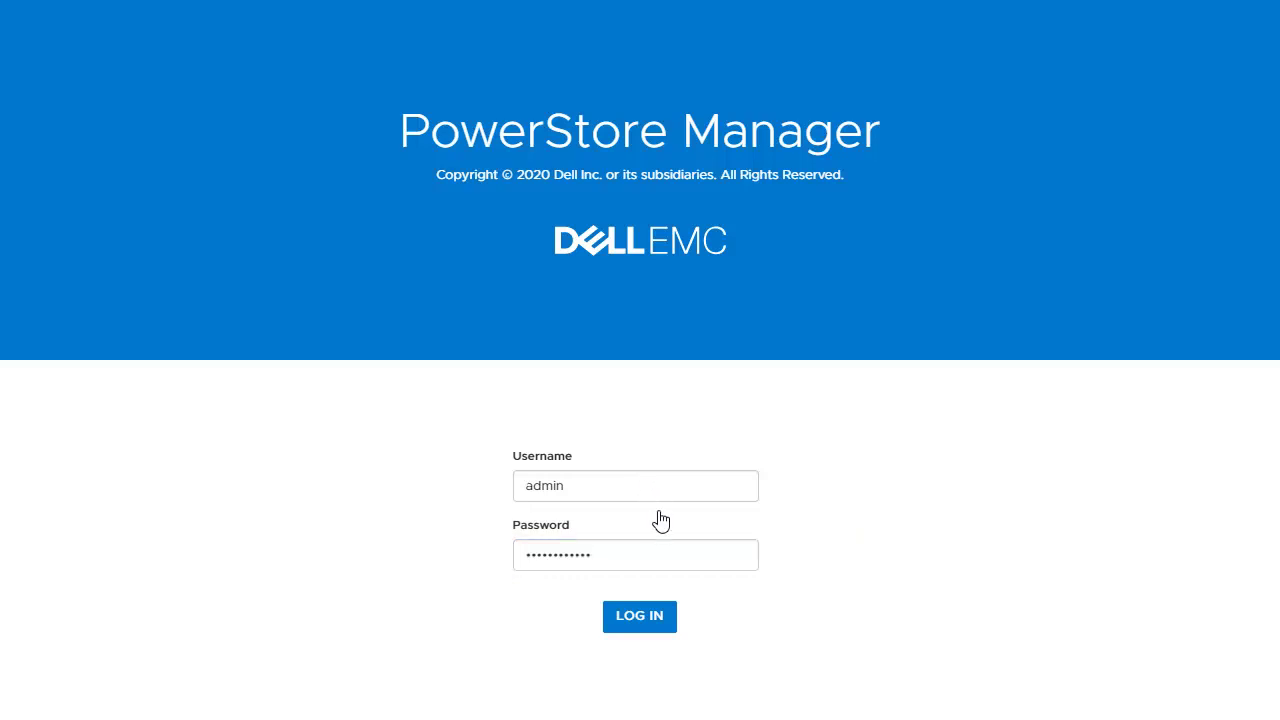
pyautogui.click(639, 616)
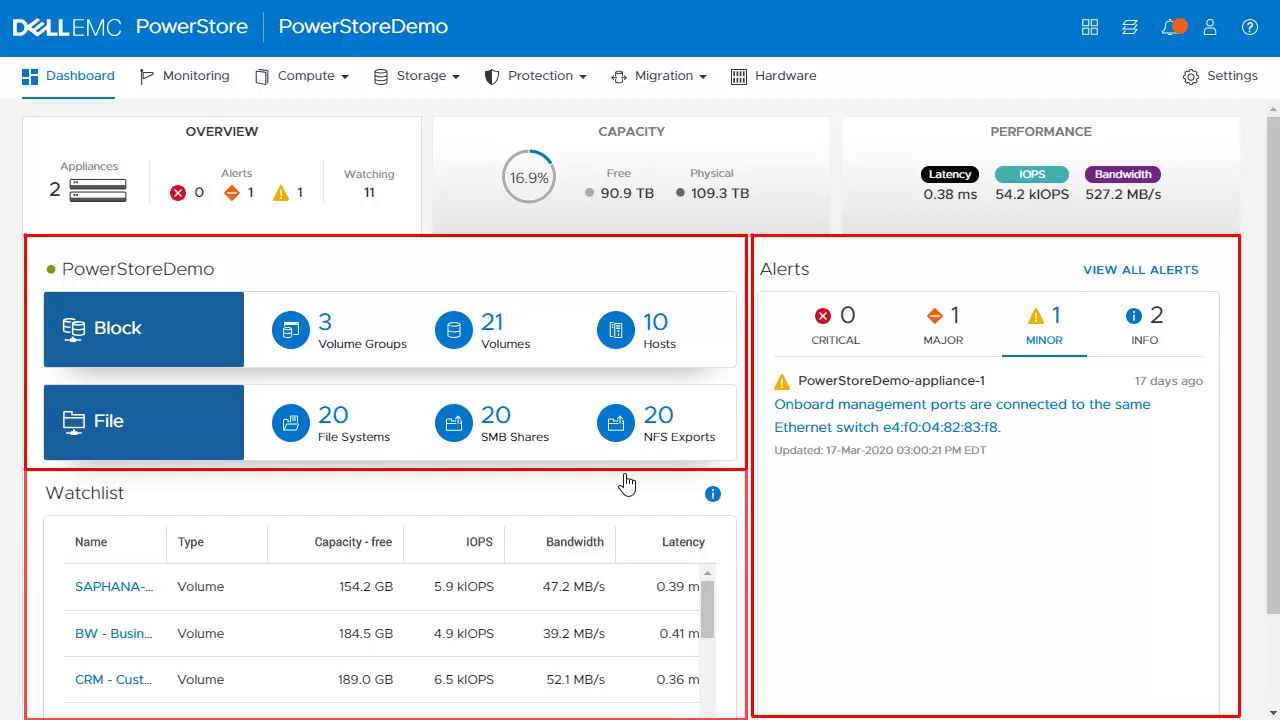
# Step: Show the dashboard's Capacity card and browse physical capacity, historical usage, data savings and top consumers
pyautogui.click(638, 216)
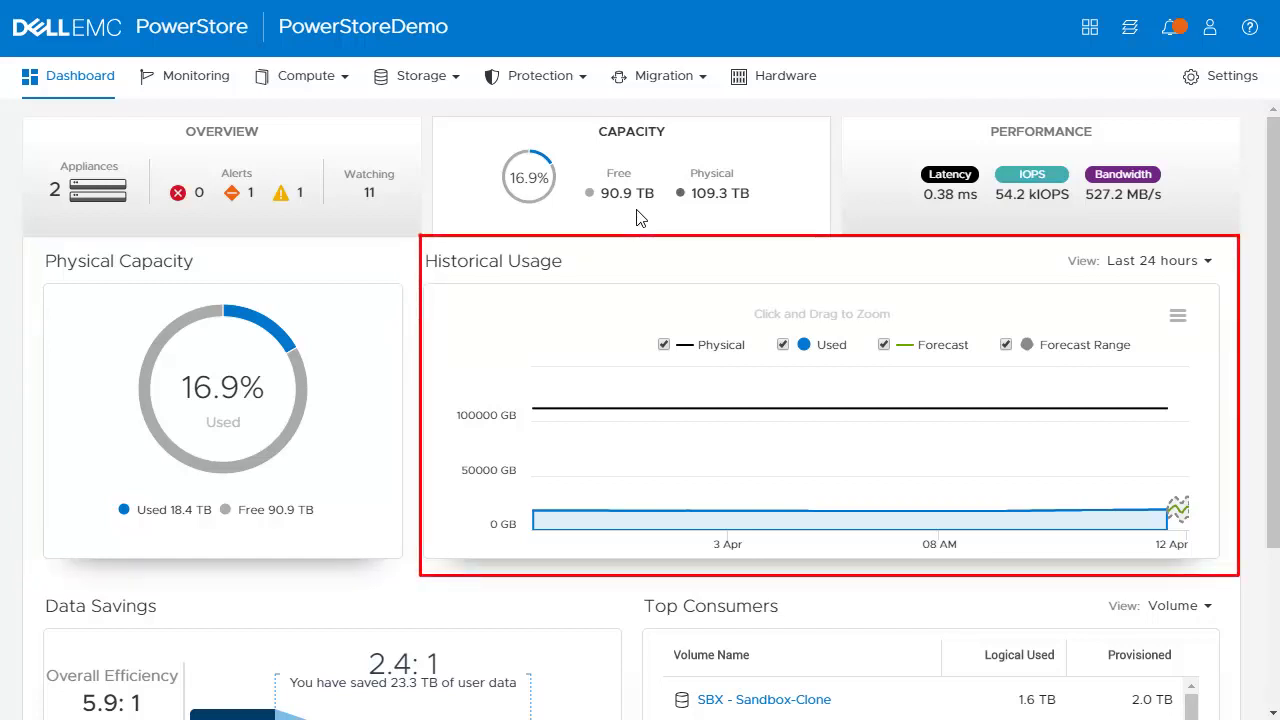
pyautogui.scroll(-1, 1272, 300)
pyautogui.scroll(-3, 1272, 300)
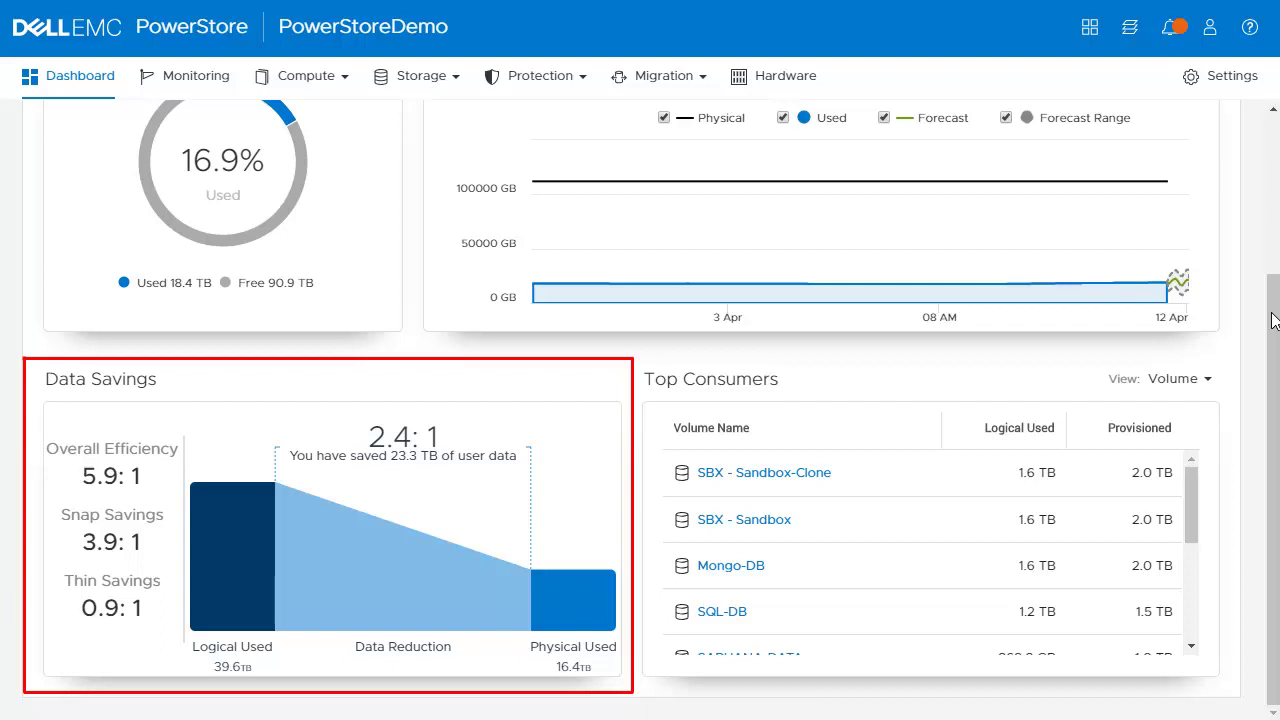
pyautogui.scroll(4, 1272, 320)
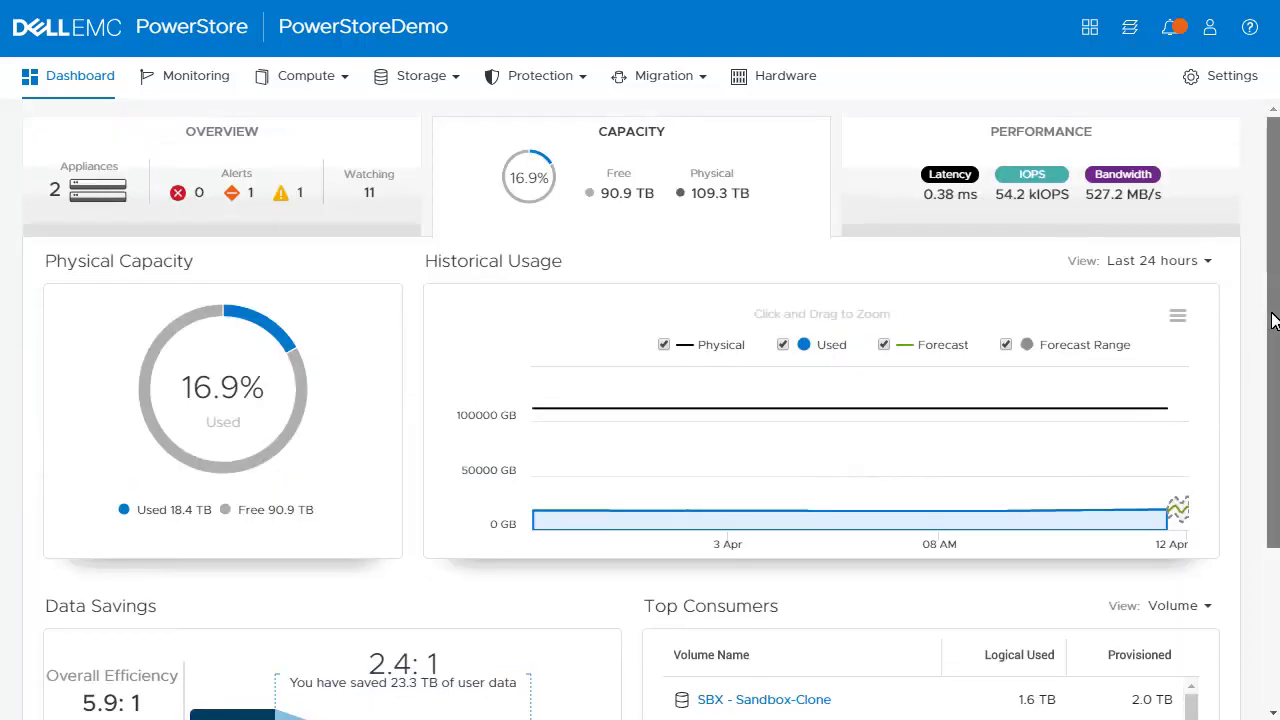
# Step: Show the Performance chart for the last month, checking the View options but keeping Summary
pyautogui.click(1006, 232)
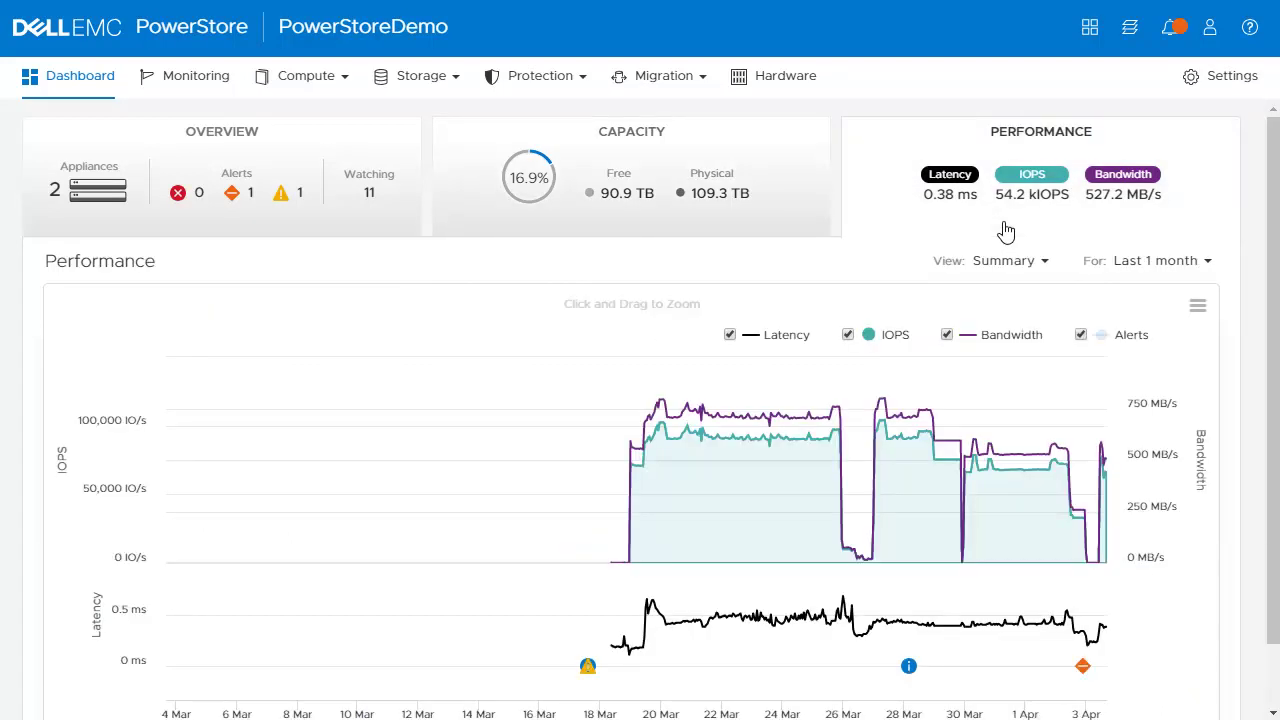
pyautogui.click(1043, 266)
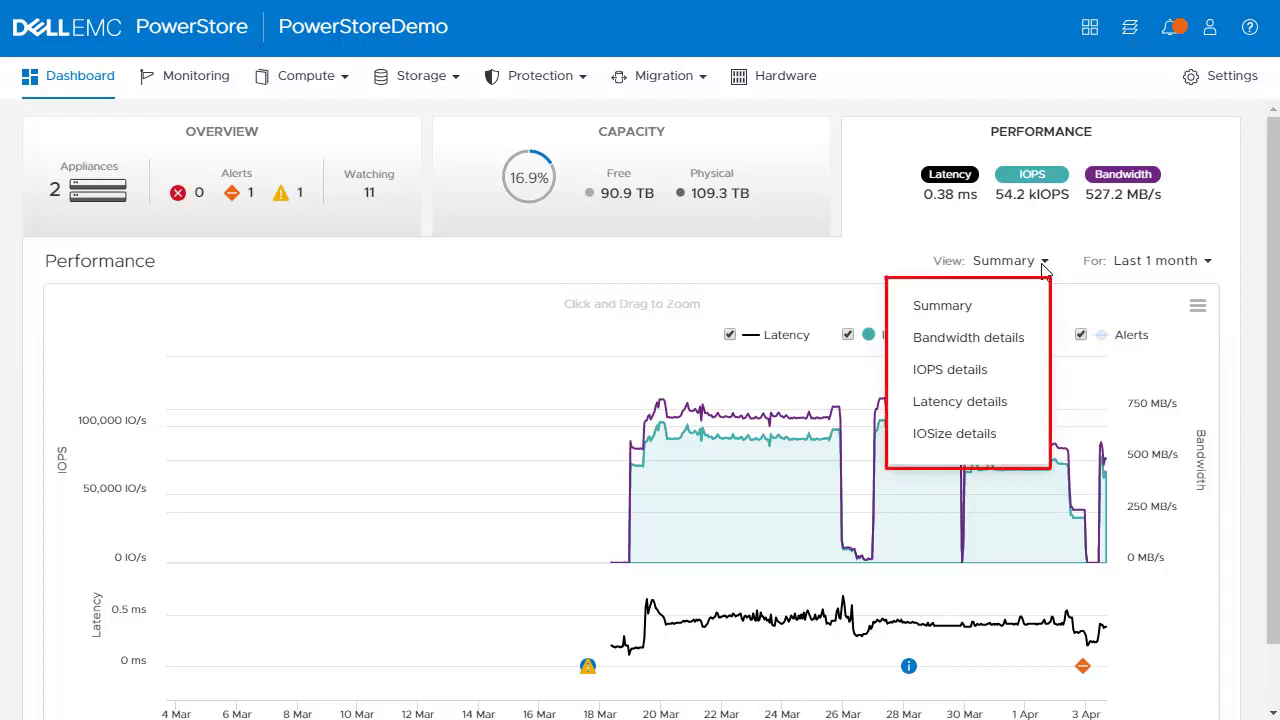
pyautogui.click(1144, 303)
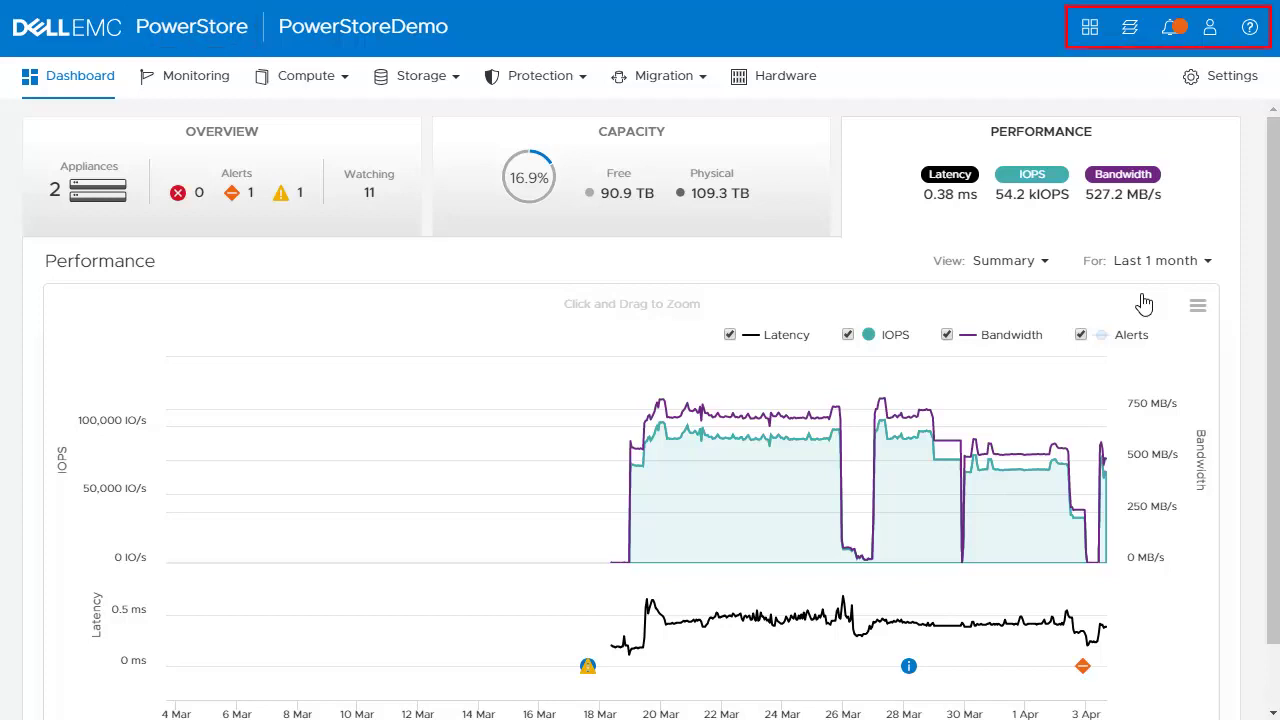
pyautogui.click(1088, 36)
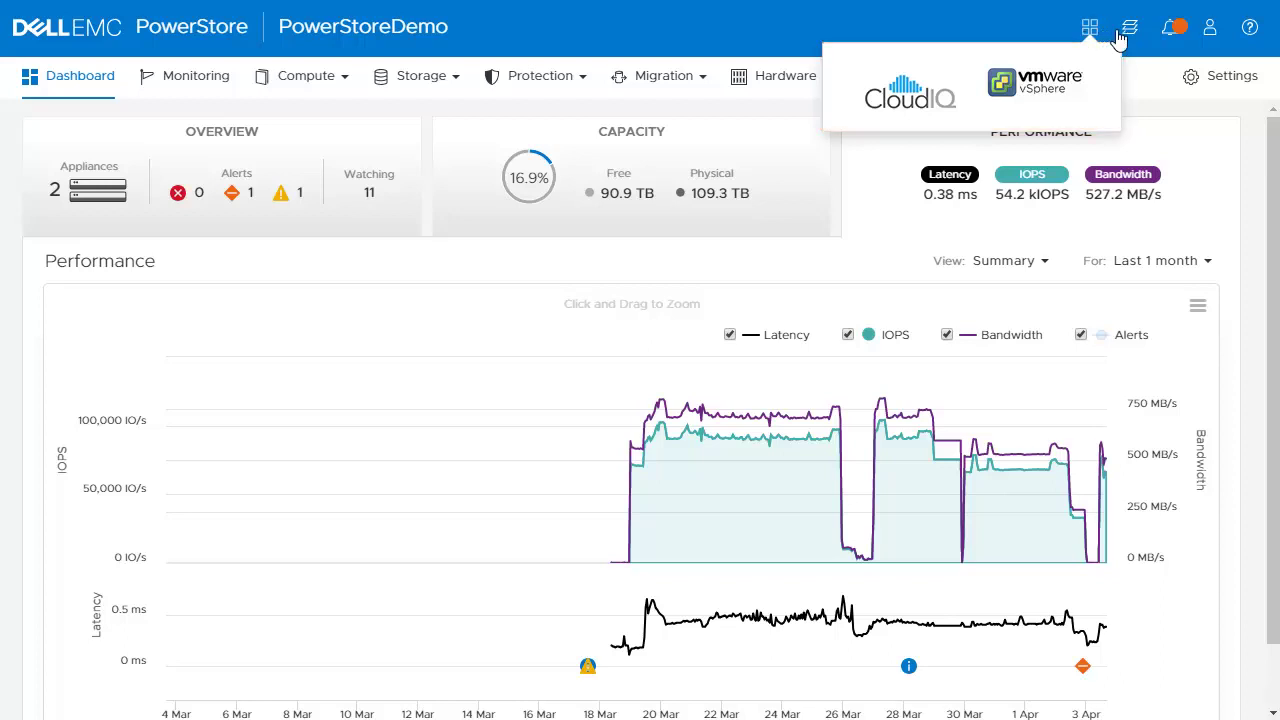
pyautogui.click(1130, 29)
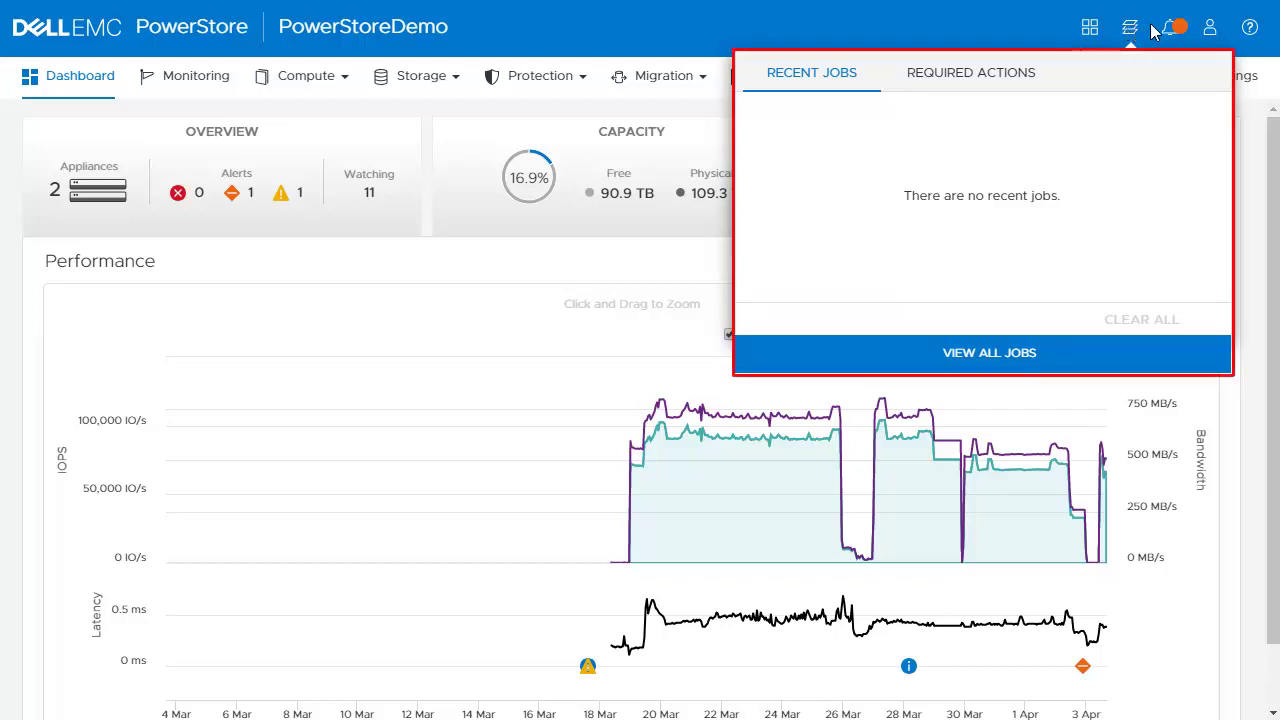
pyautogui.click(1168, 30)
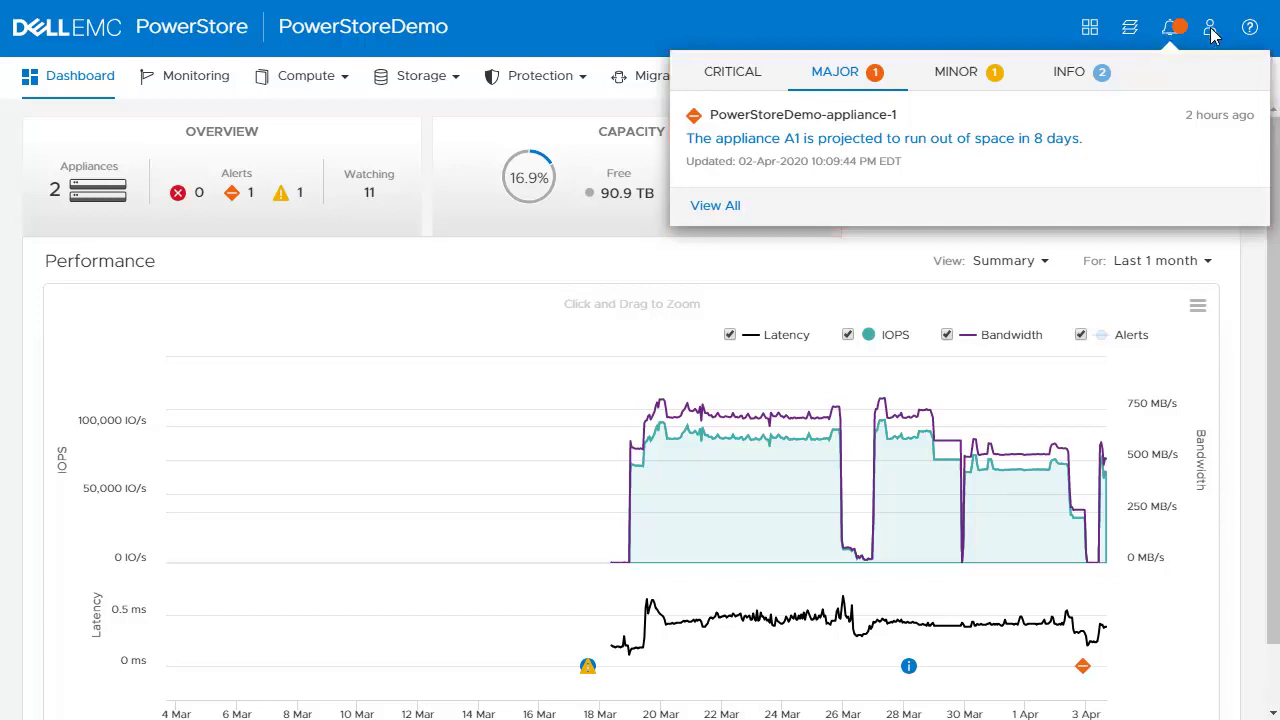
pyautogui.click(1210, 30)
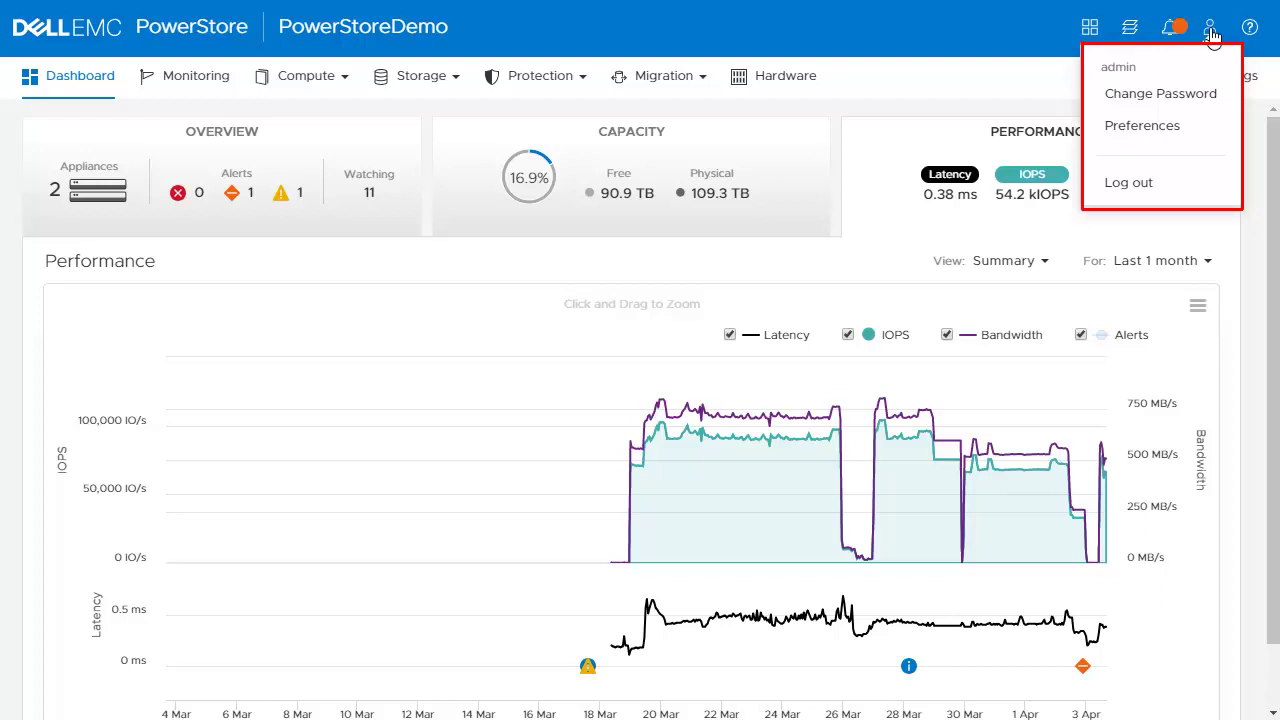
pyautogui.click(1250, 30)
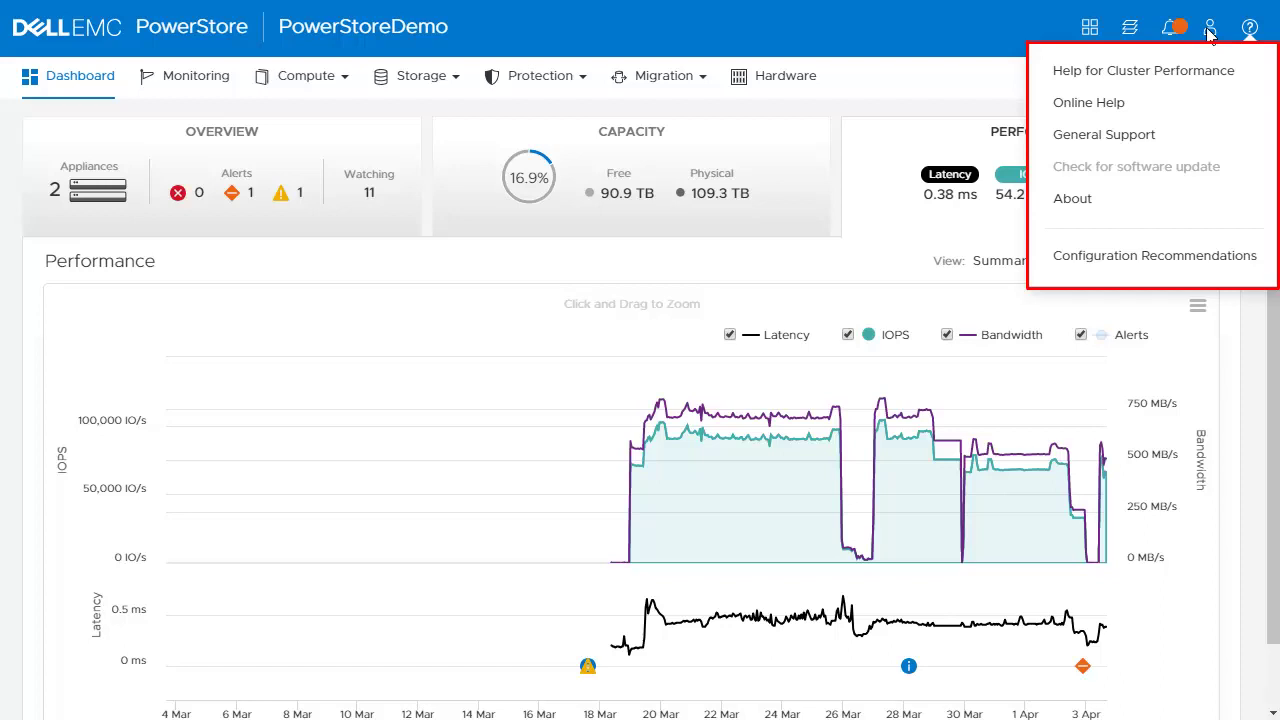
pyautogui.click(610, 40)
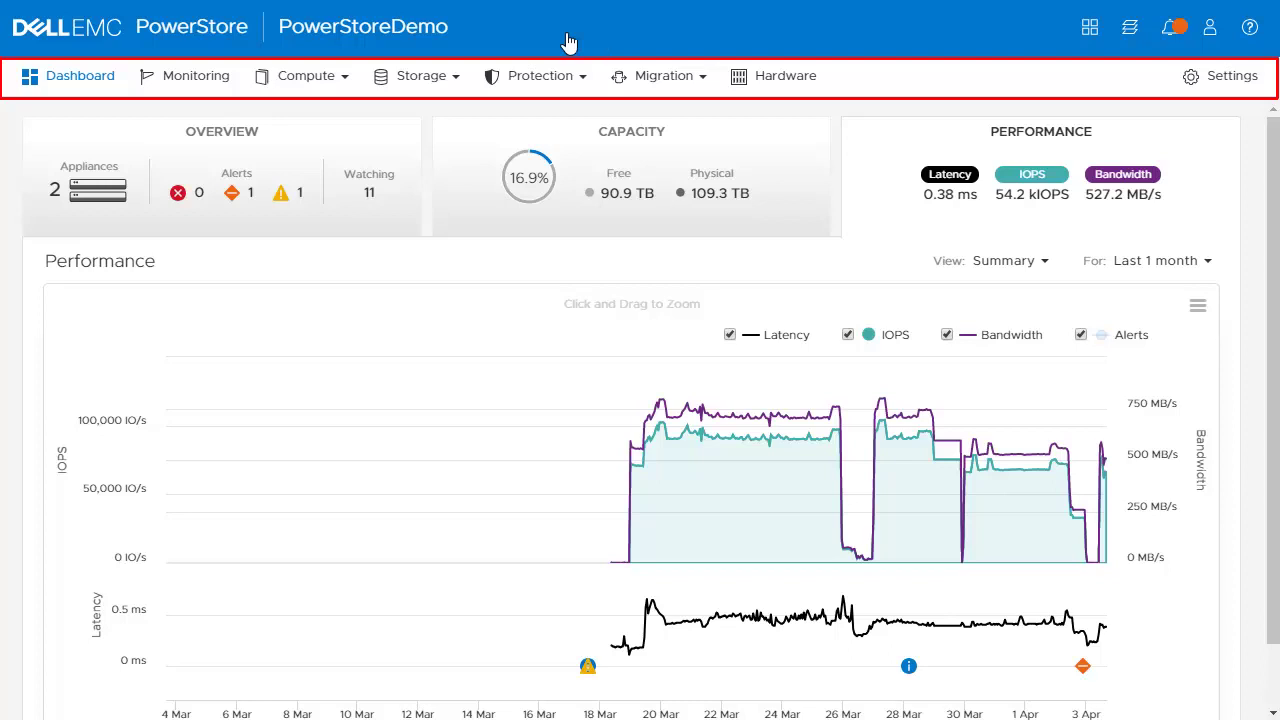
# Step: Open Monitoring to list the current alerts, 4 of 181 items
pyautogui.click(167, 92)
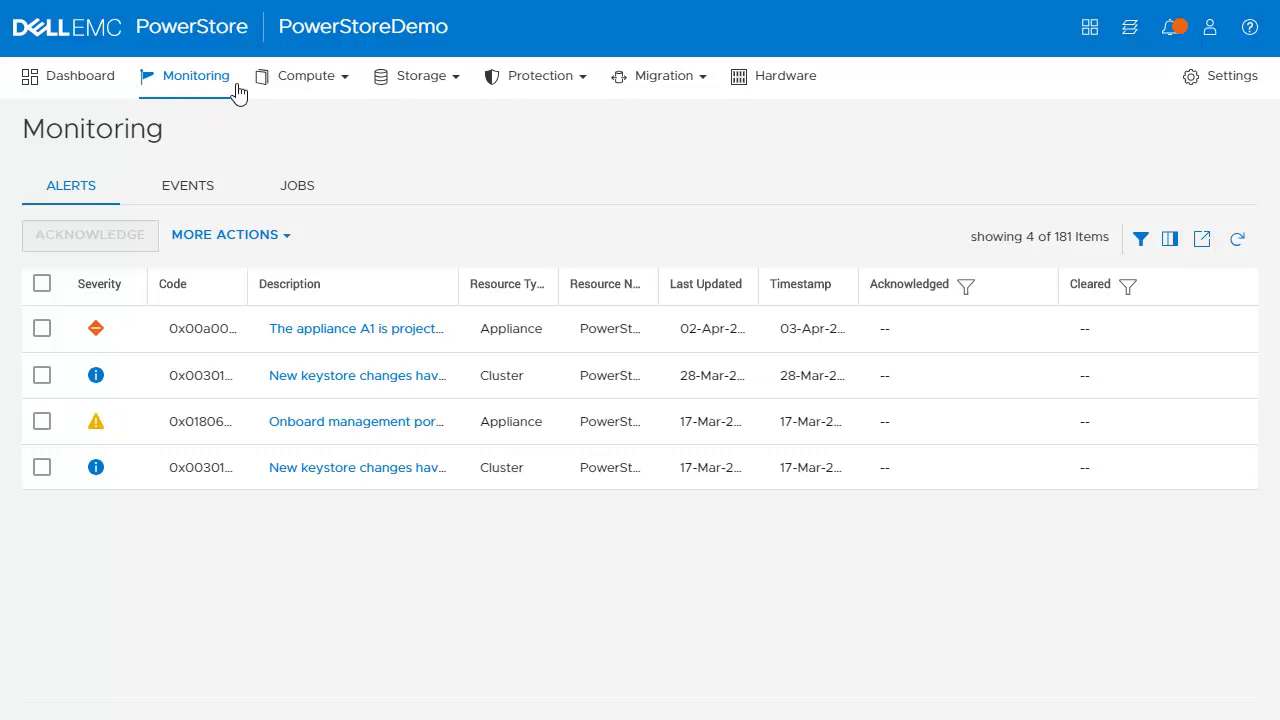
pyautogui.click(312, 88)
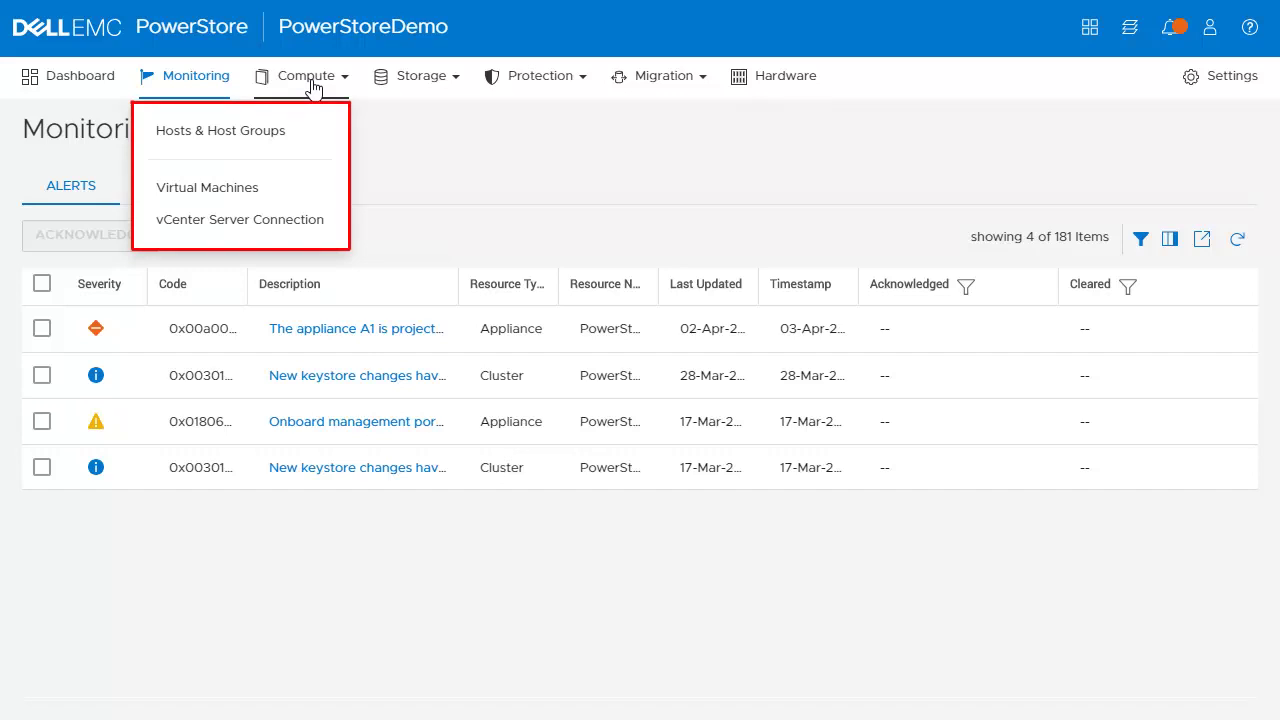
# Step: Open Compute > Hosts & Host Groups, listing six ESXi/Windows hosts and one host group
pyautogui.click(264, 132)
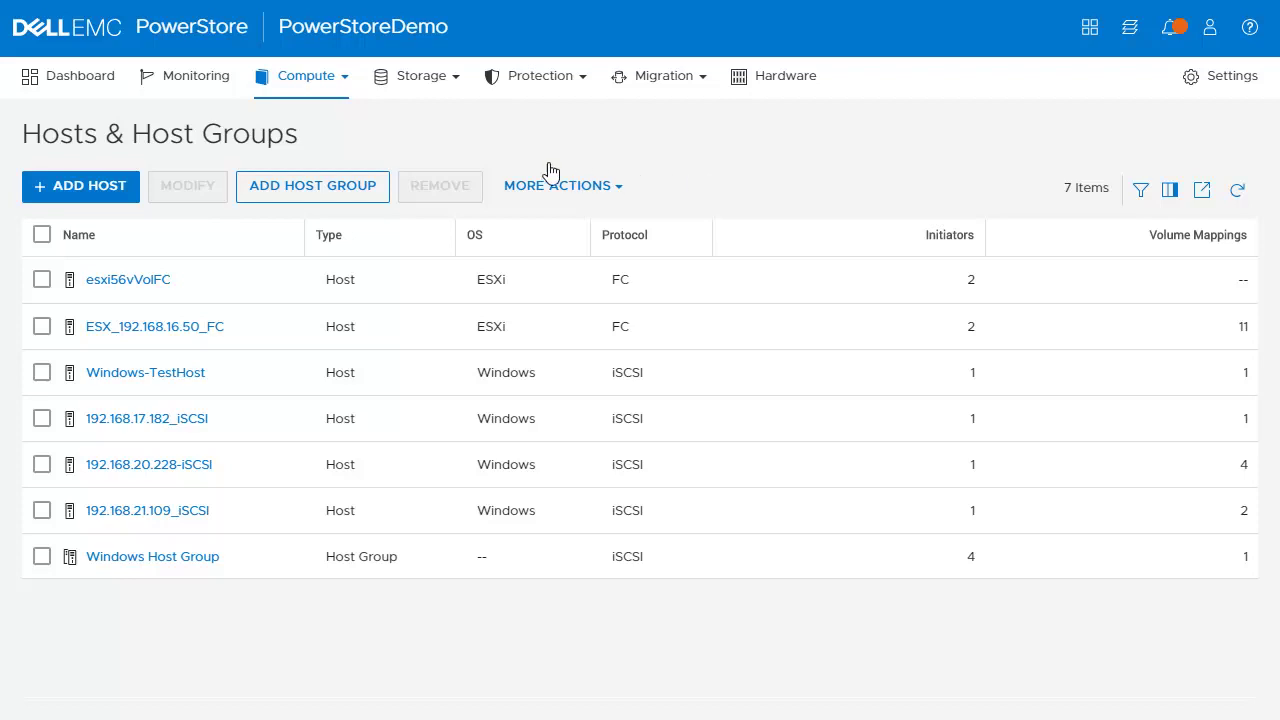
pyautogui.click(433, 97)
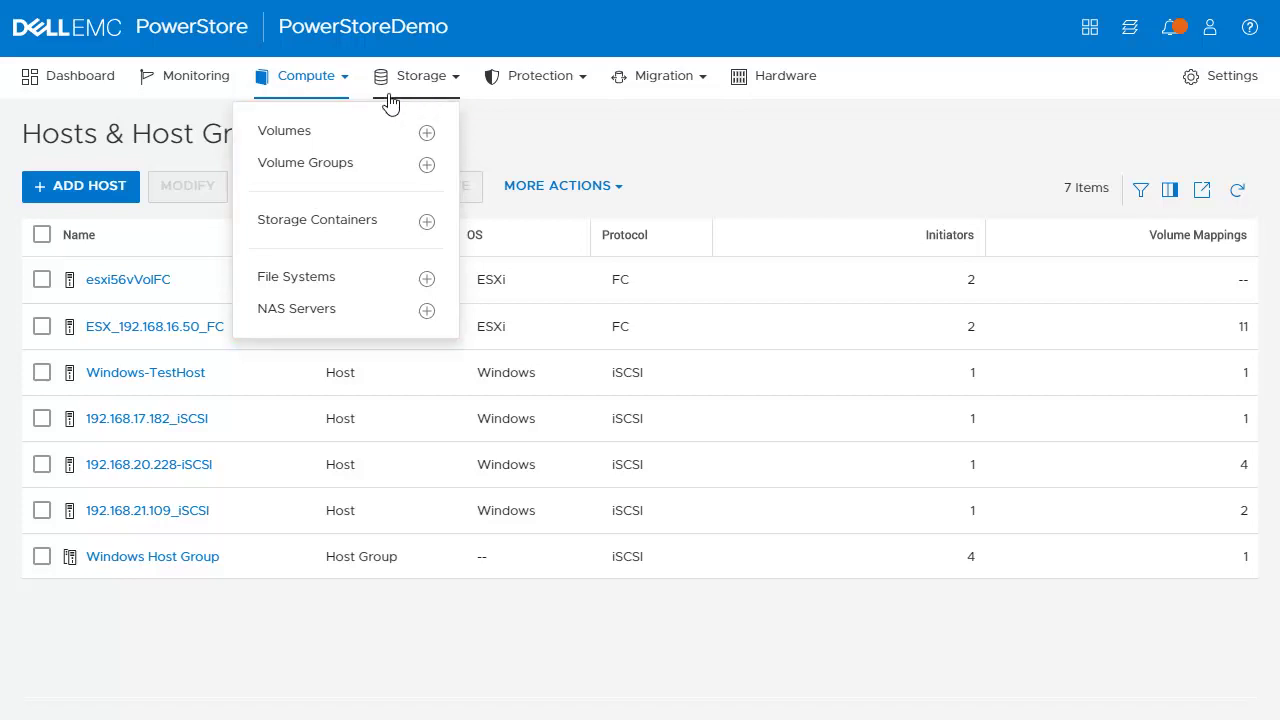
# Step: Open Storage > Volumes, listing 21 volumes with used and provisioned capacity
pyautogui.click(356, 136)
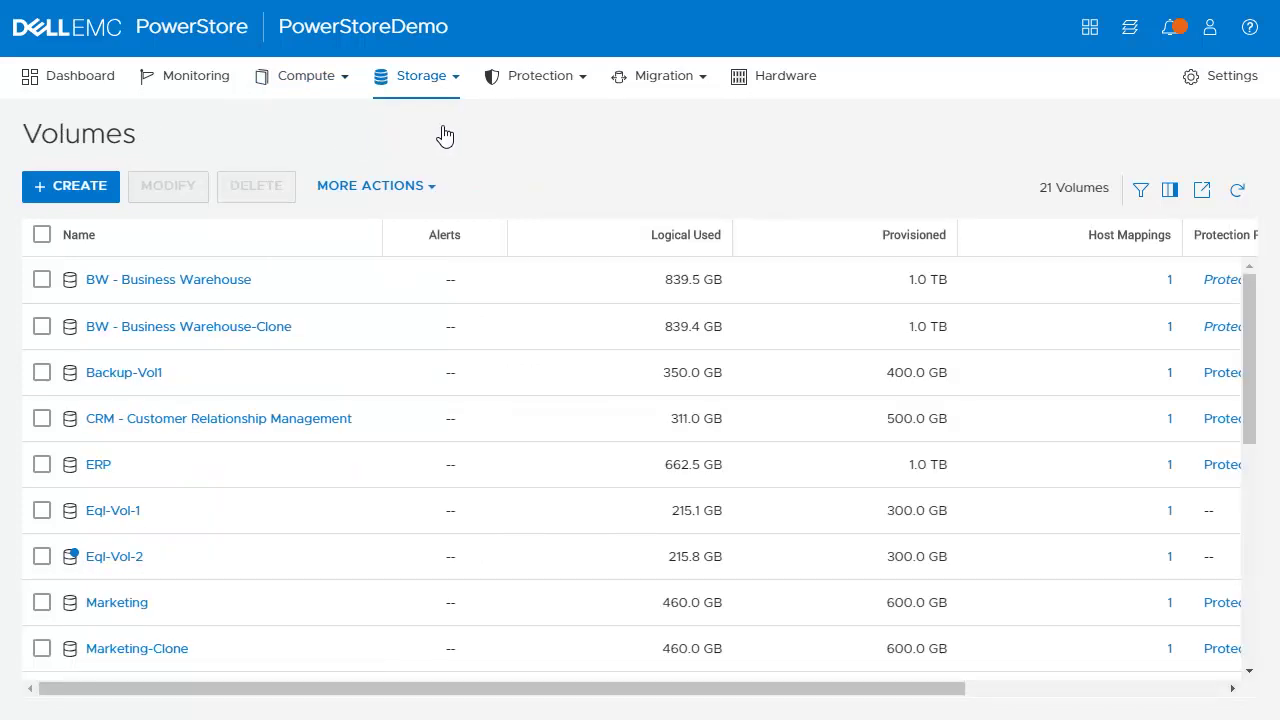
pyautogui.click(566, 88)
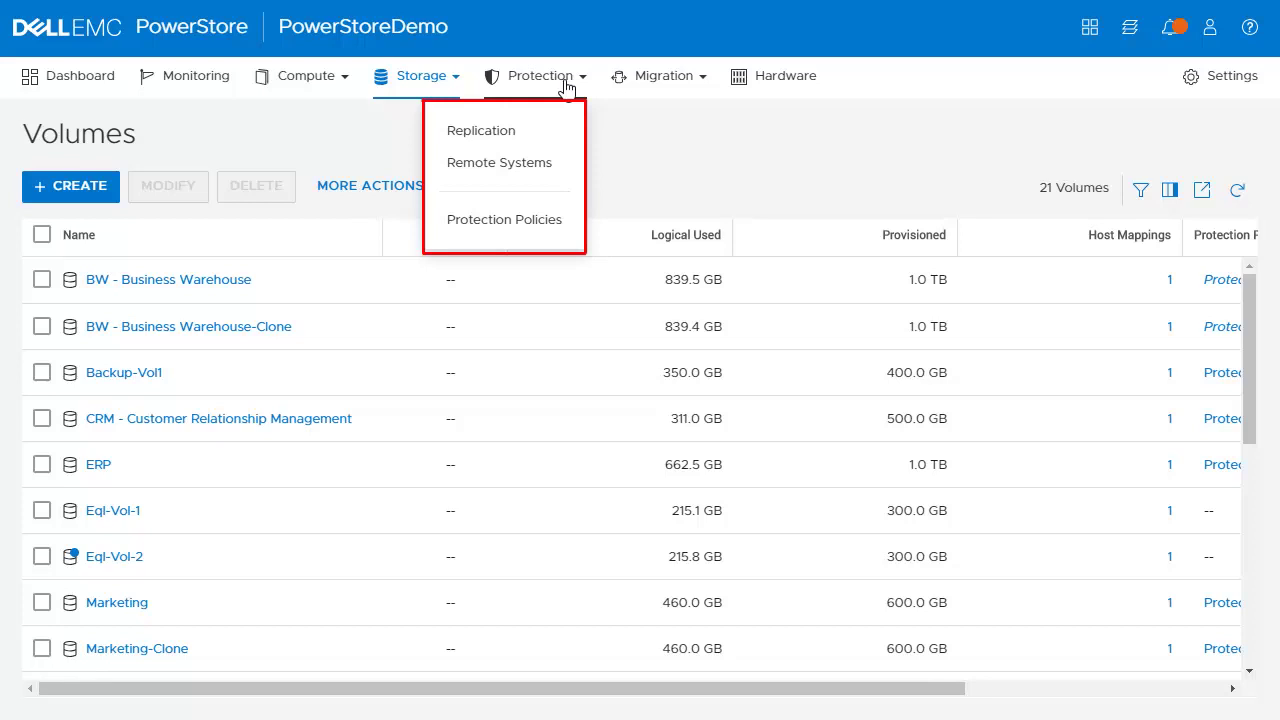
# Step: Open Protection > Replication to view the 9 volume replication sessions
pyautogui.click(500, 134)
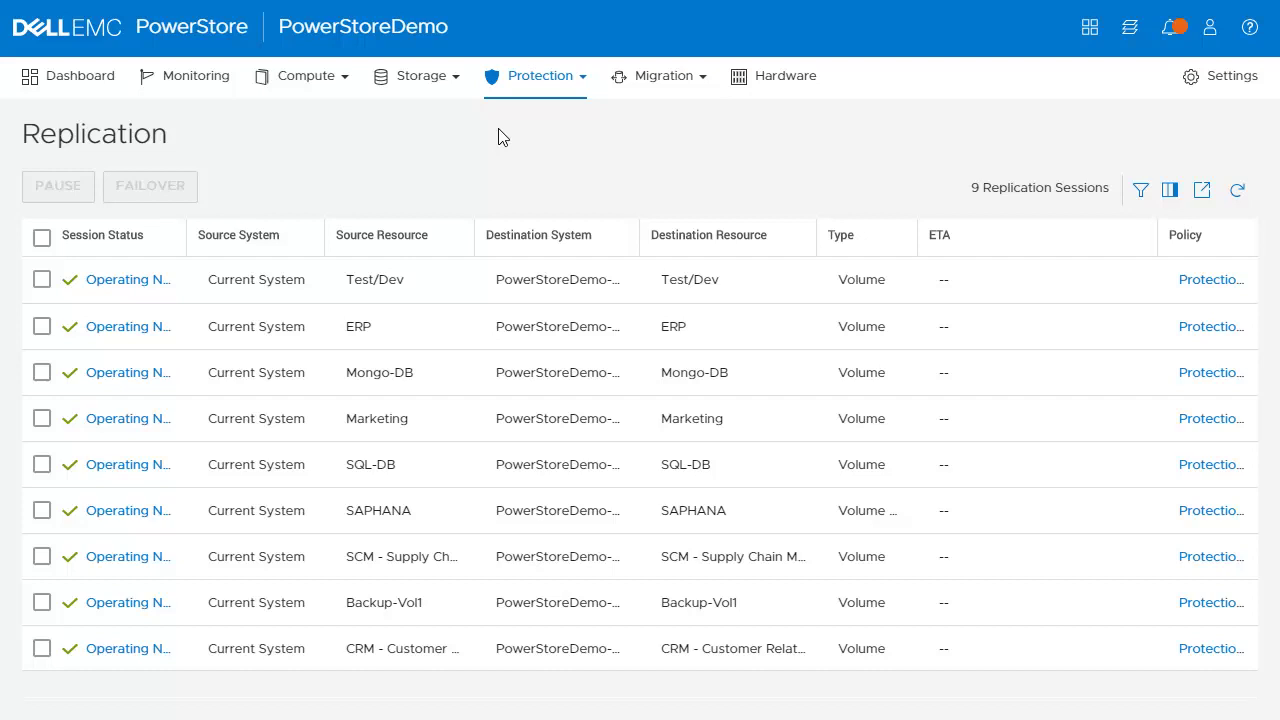
pyautogui.click(652, 95)
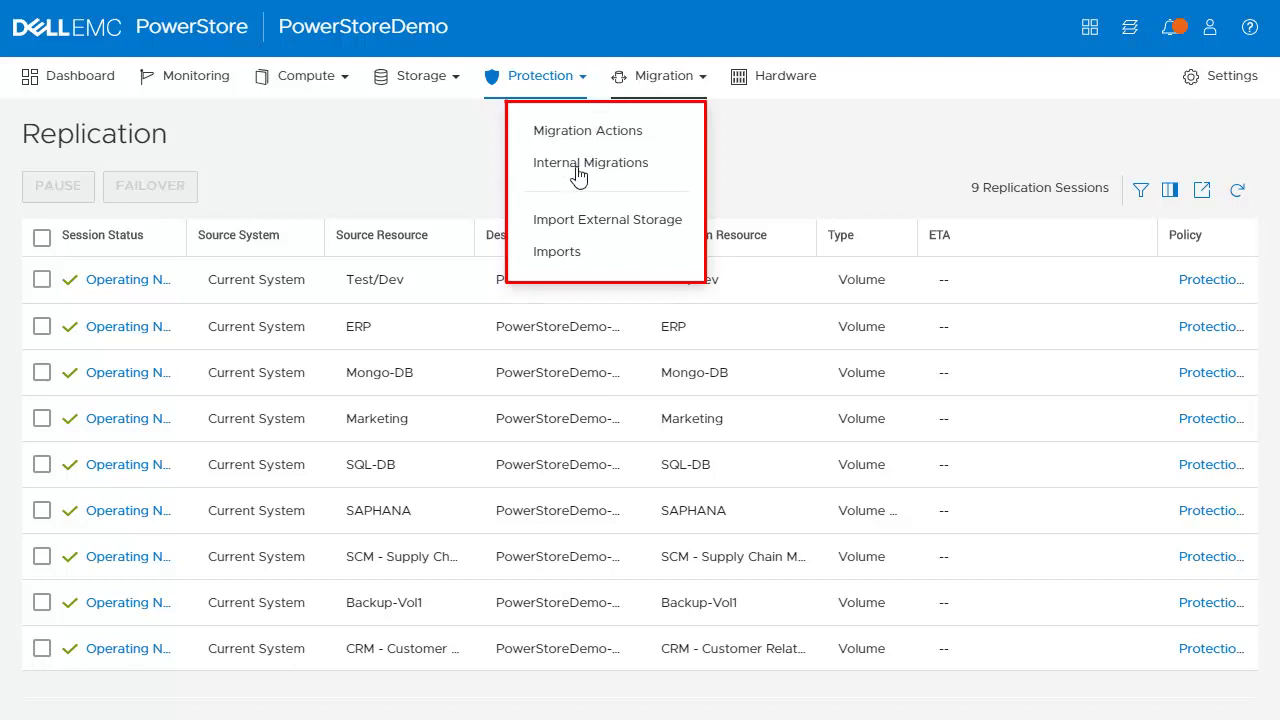
# Step: Review Migration > Imports, then go to the Hardware page listing the 2 appliances
pyautogui.click(572, 253)
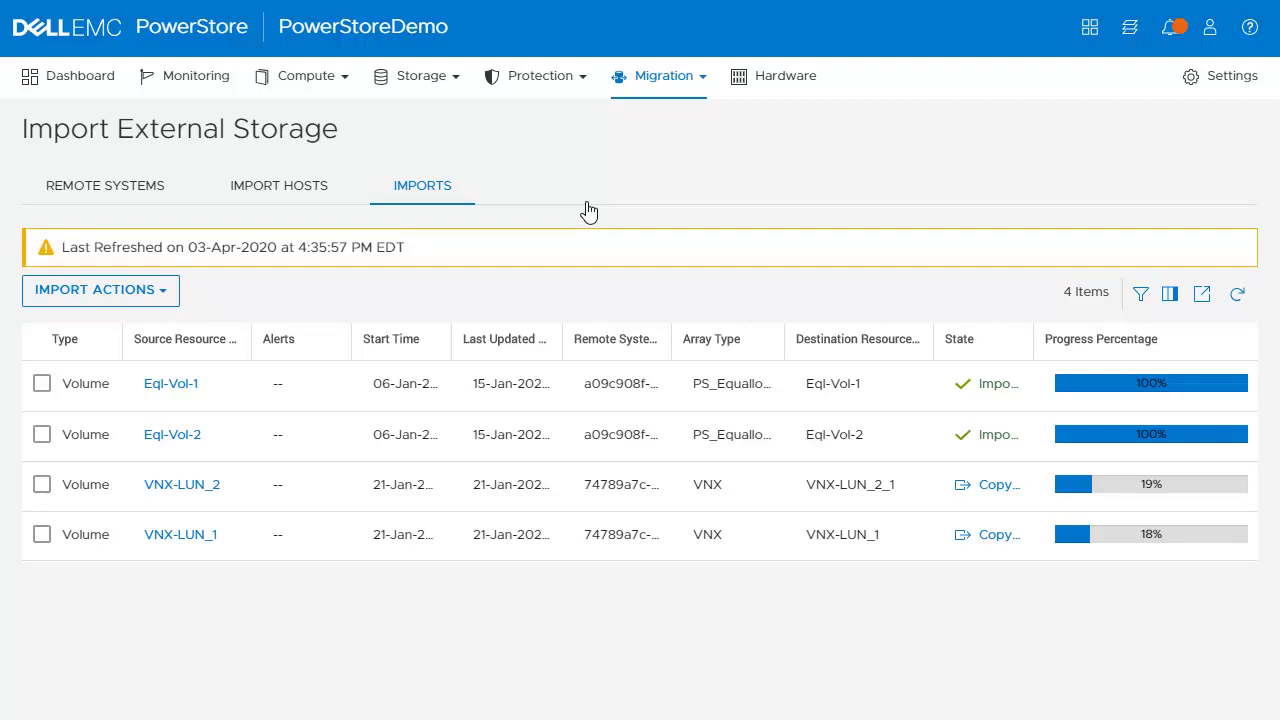
pyautogui.click(785, 91)
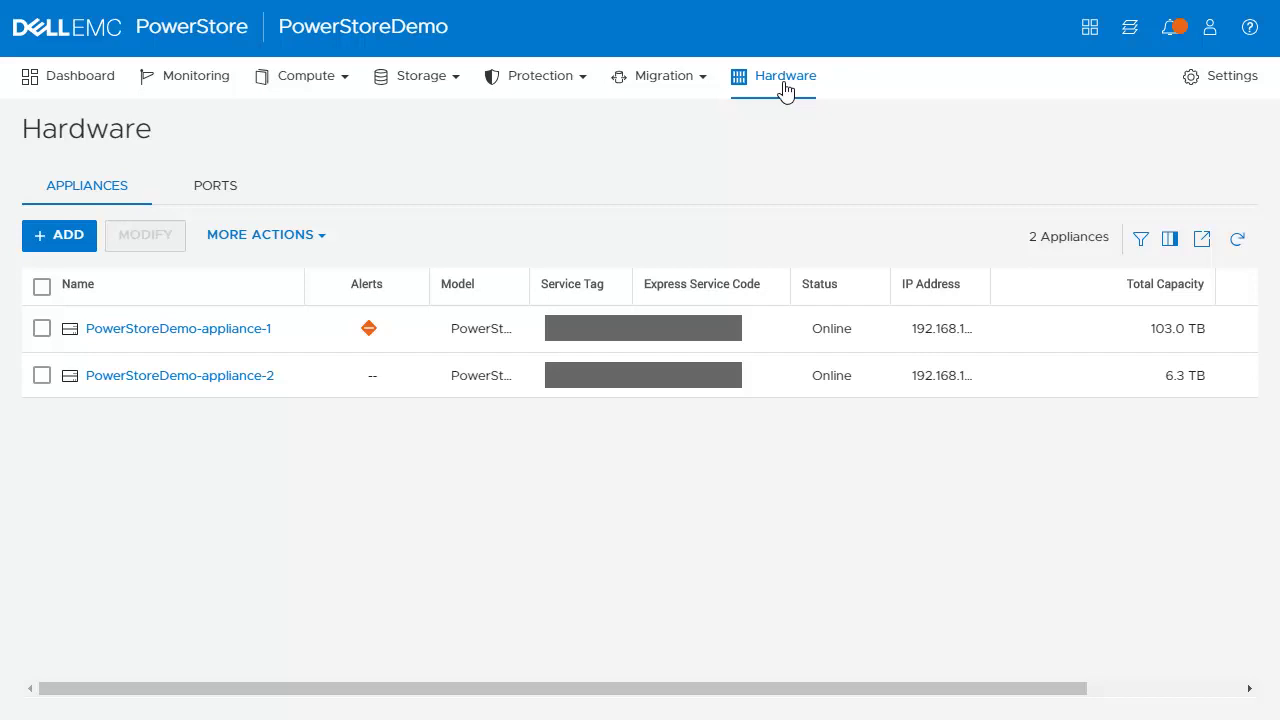
# Step: Open PowerStoreDemo-appliance-1 and show its Drives tab of healthy BaseEnclosure drives
pyautogui.click(244, 333)
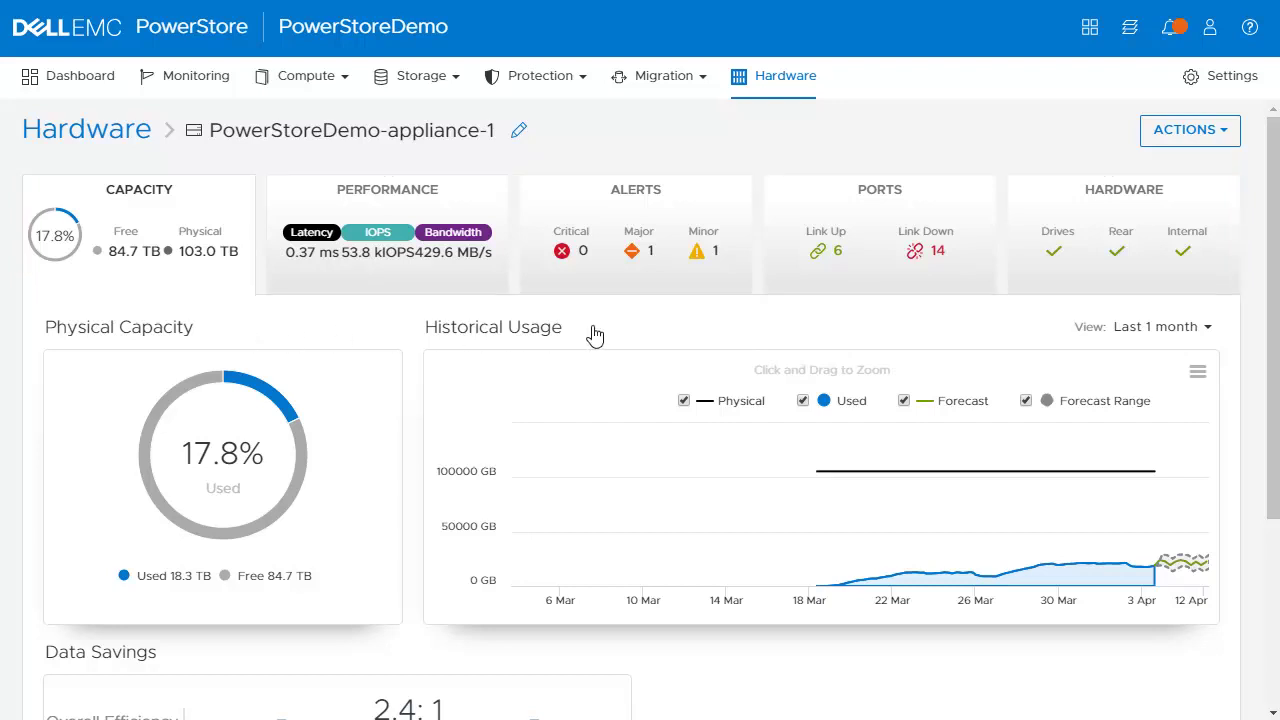
pyautogui.click(1192, 274)
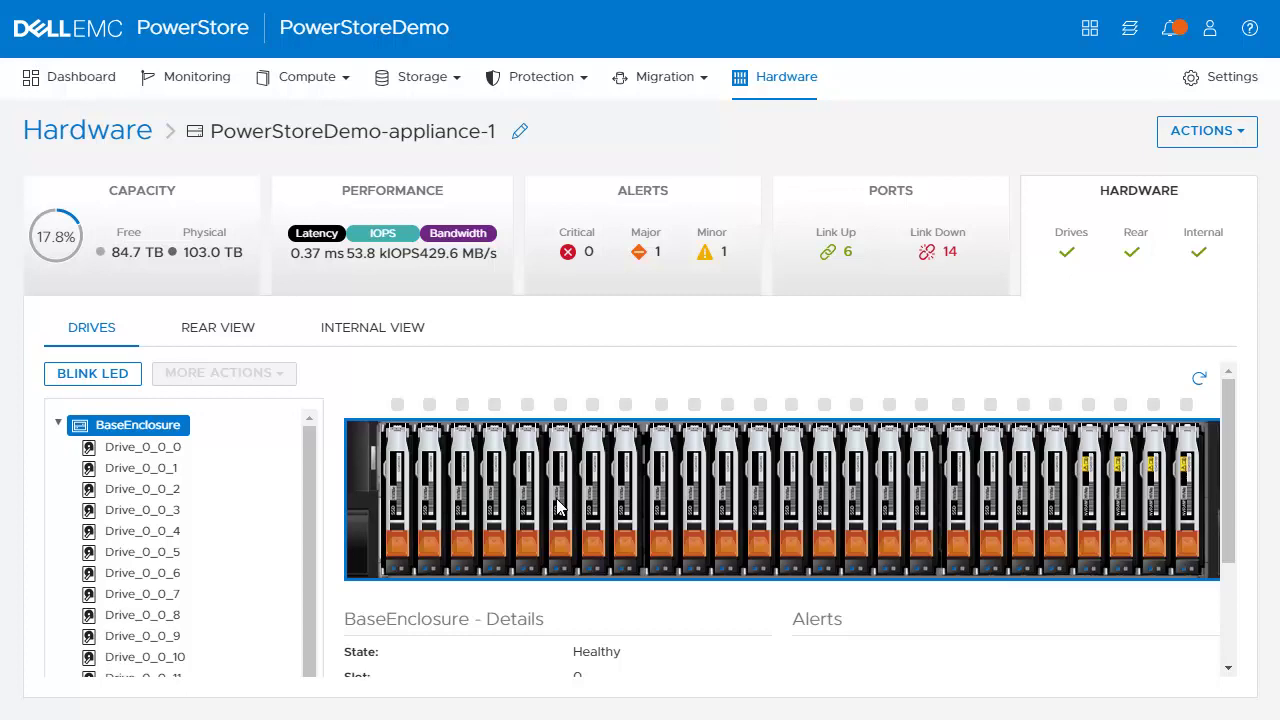
# Step: Show Drive_0_0_5's details, then switch the enclosure to its Rear View
pyautogui.moveTo(557, 508)
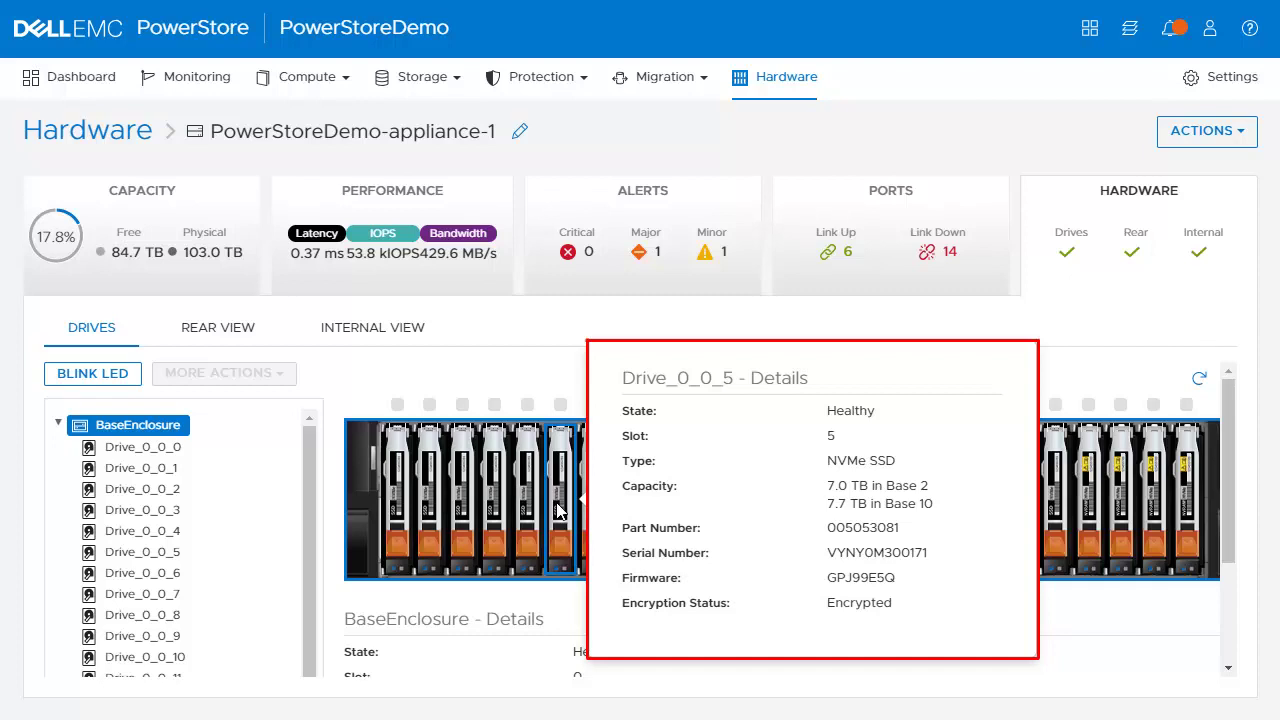
pyautogui.click(557, 508)
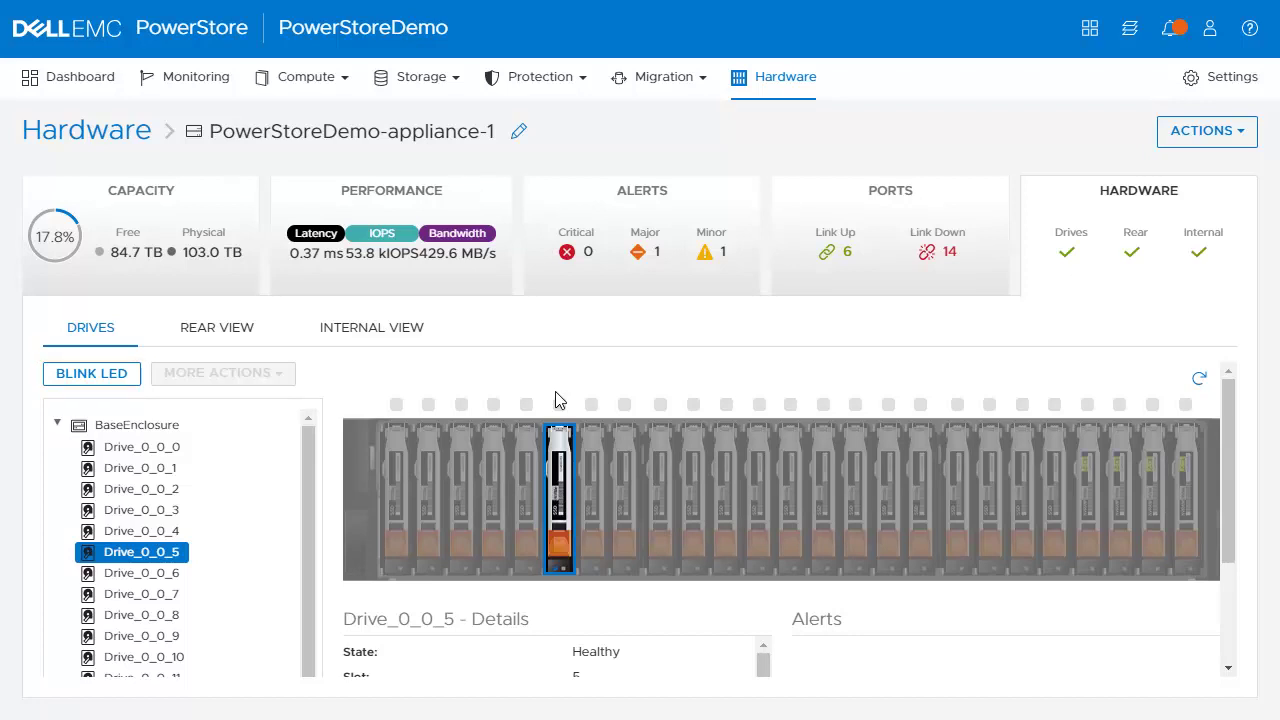
pyautogui.click(217, 330)
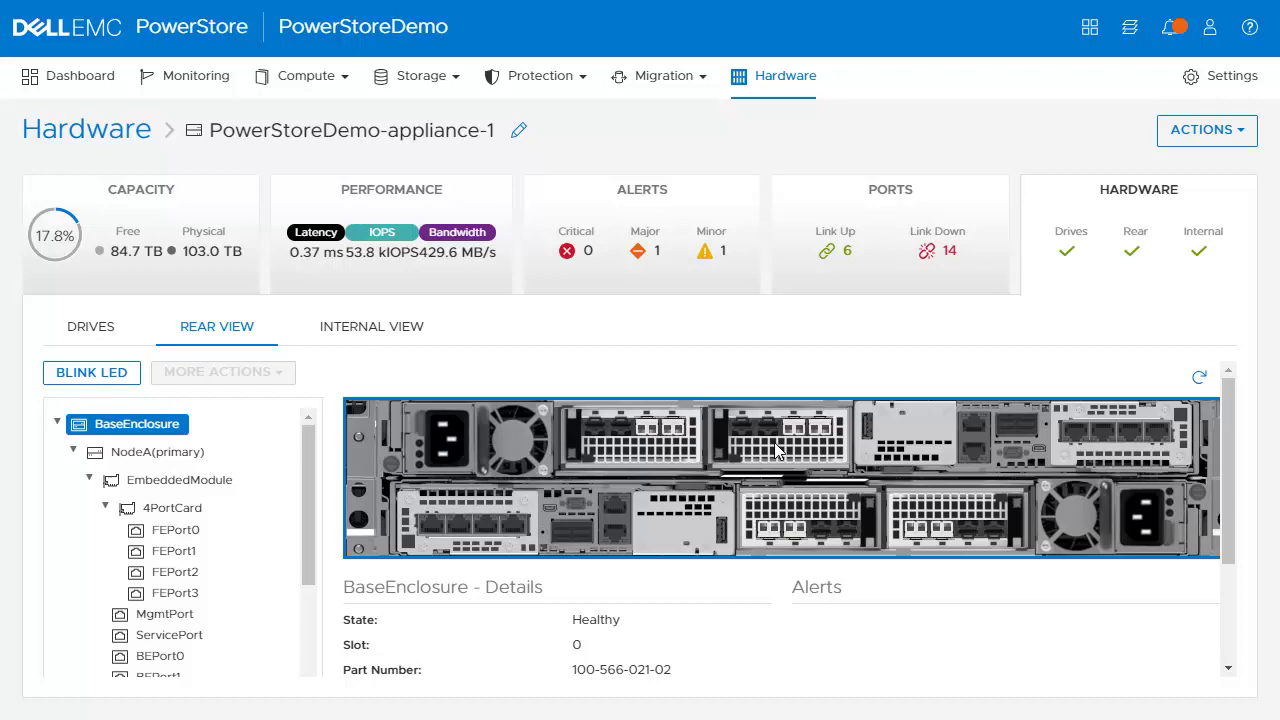
# Step: Review IoModule0 and NodeA details, NodeA's reboot and power-down actions, and NodeA's internal view
pyautogui.click(797, 510)
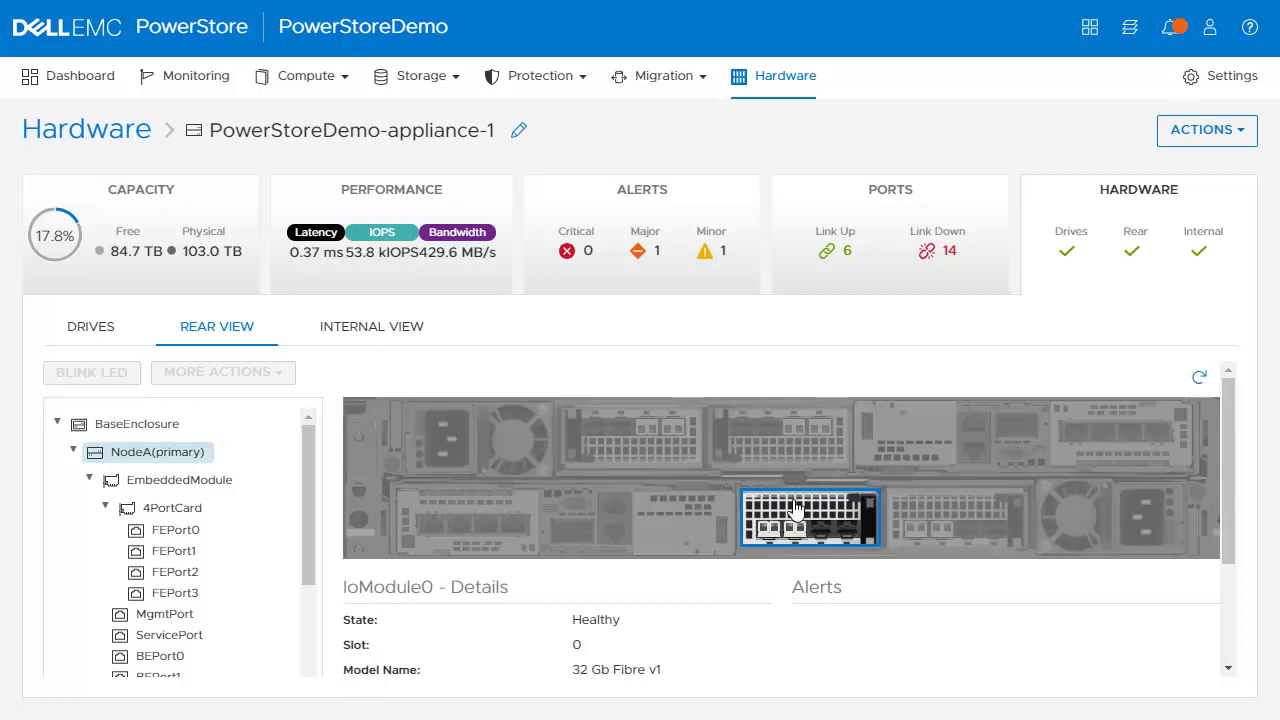
pyautogui.click(166, 452)
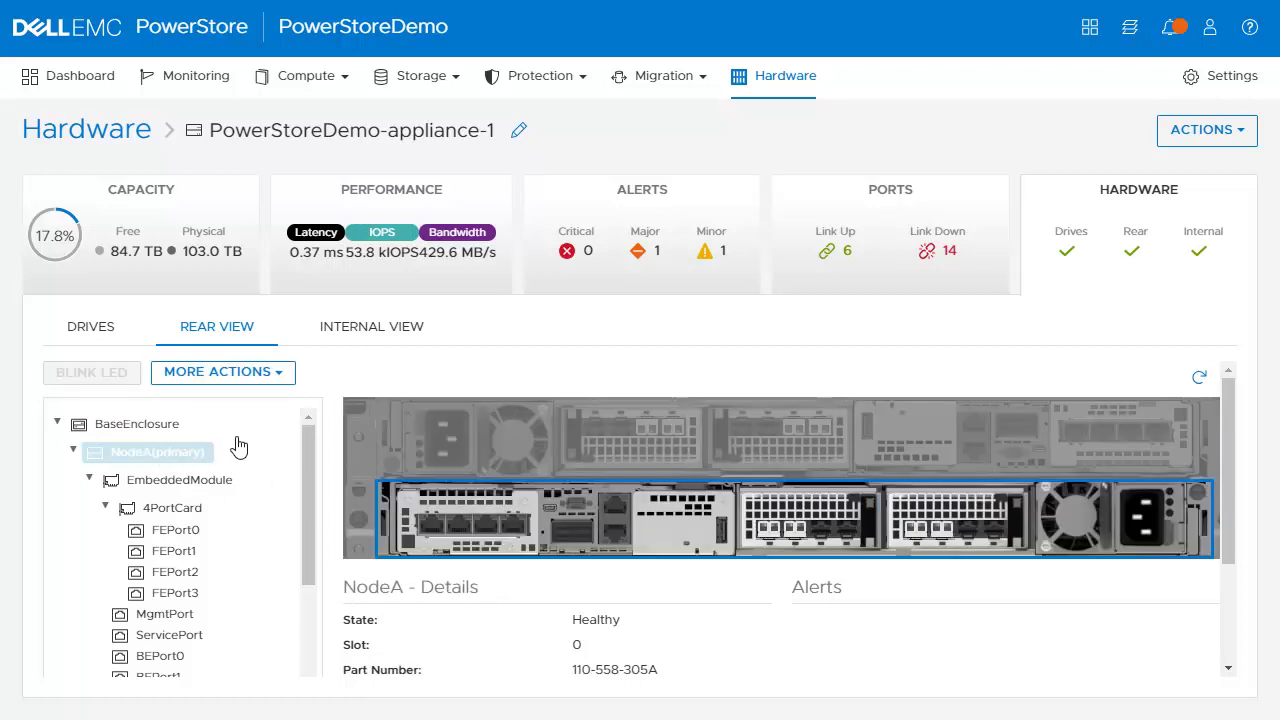
pyautogui.click(272, 373)
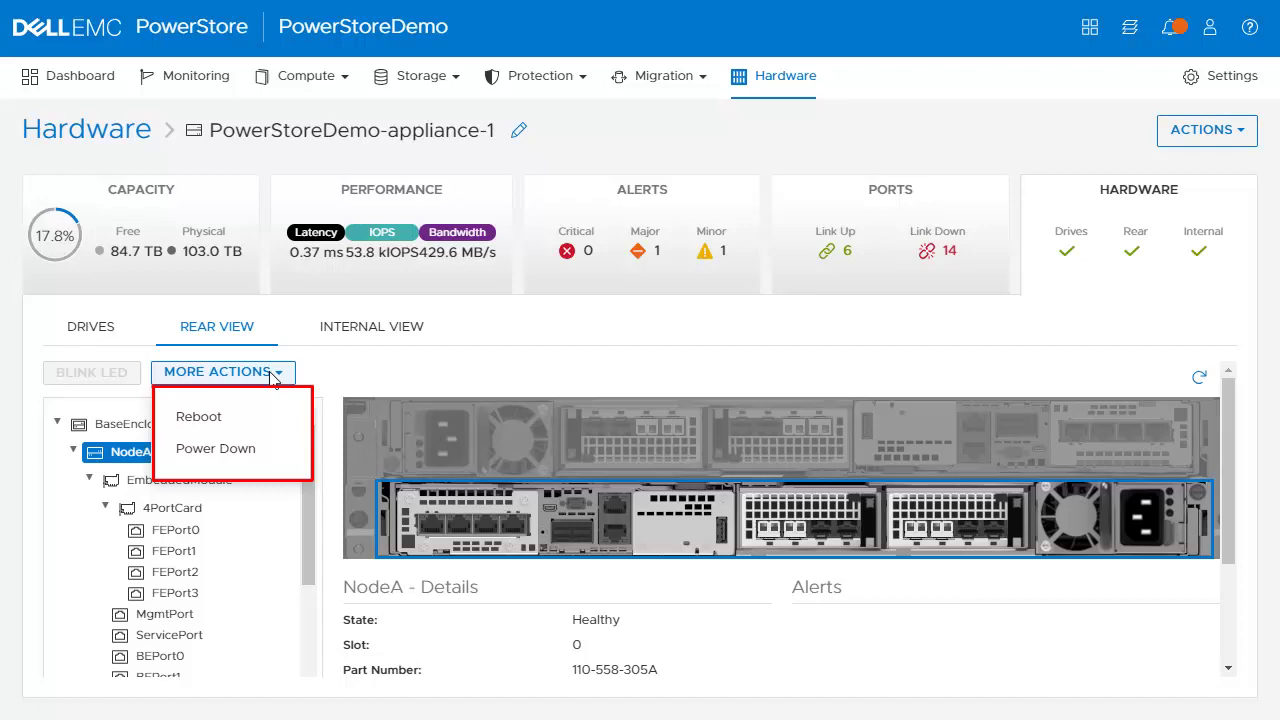
pyautogui.click(381, 334)
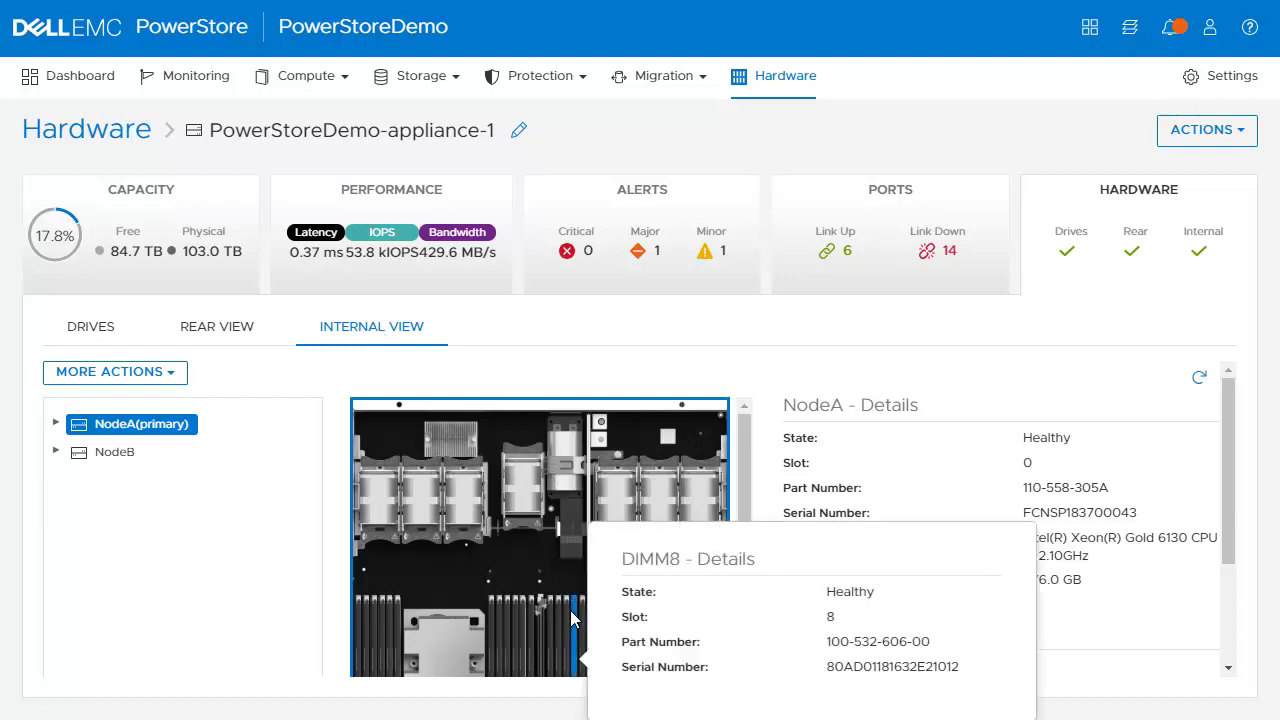
# Step: Inspect DIMM8 in NodeA, return to NodeA's details, then view Cluster Properties for PowerStoreDemo
pyautogui.click(572, 610)
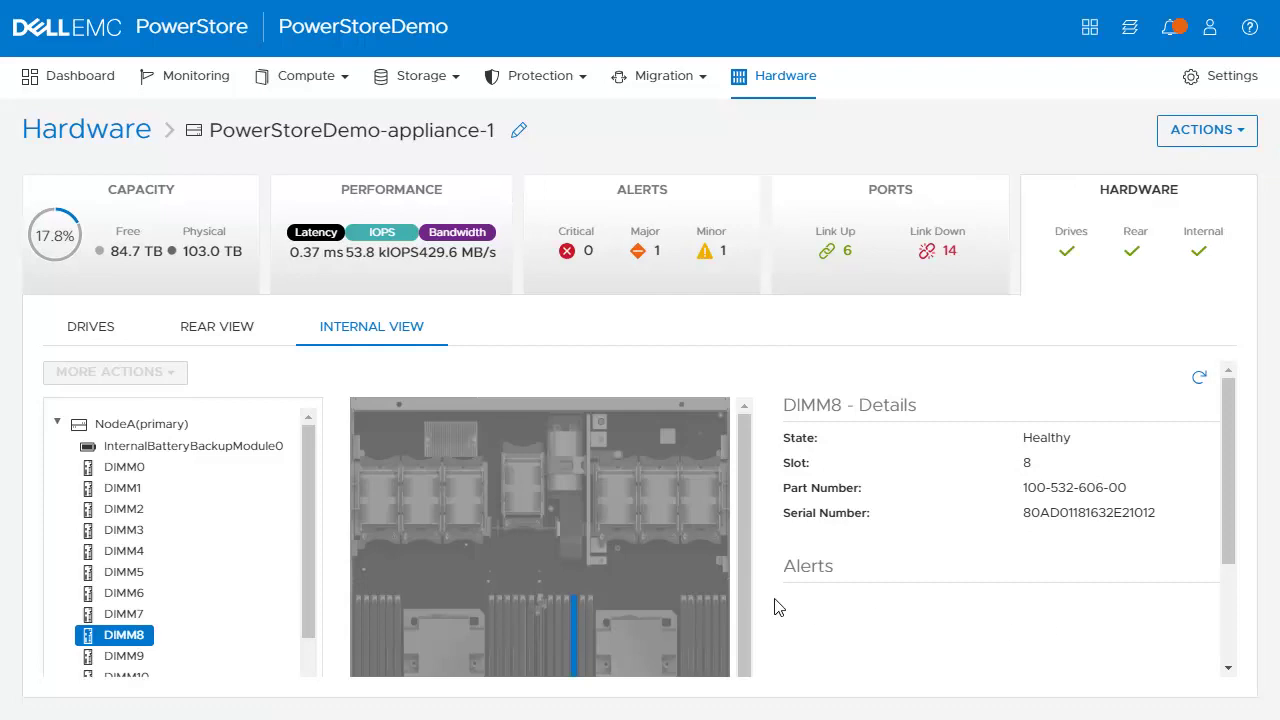
pyautogui.click(522, 424)
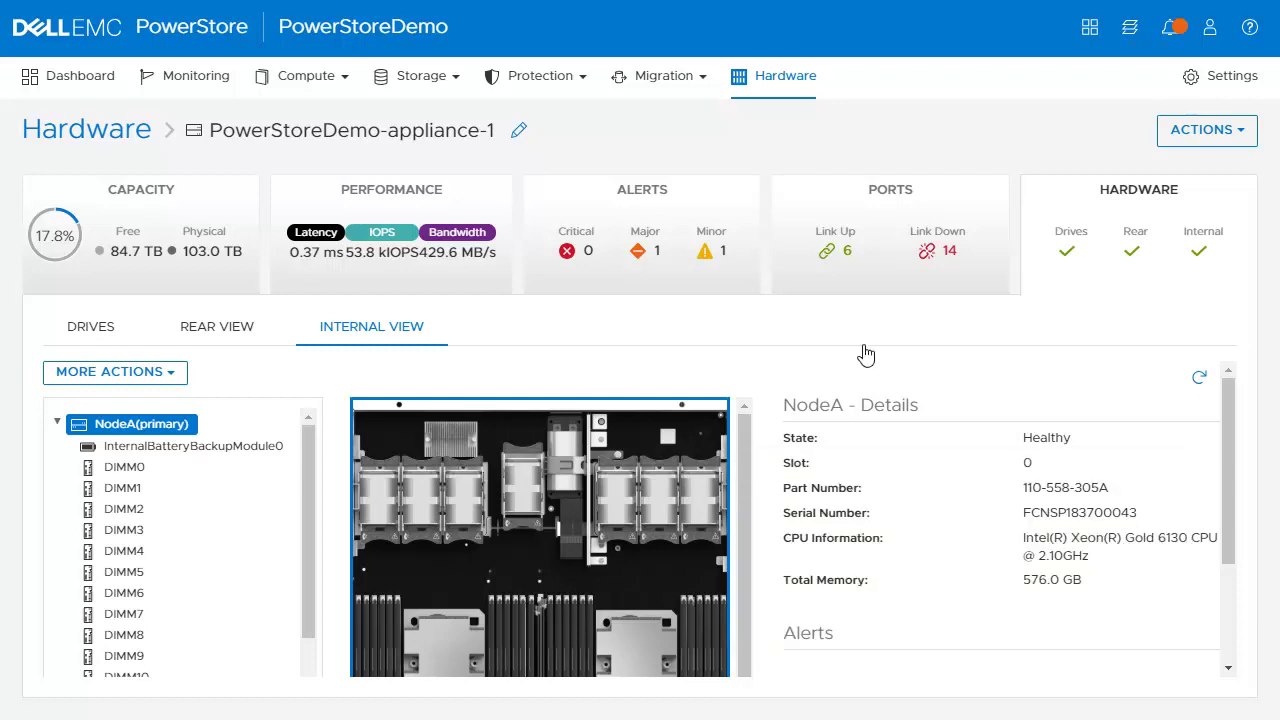
pyautogui.click(1233, 80)
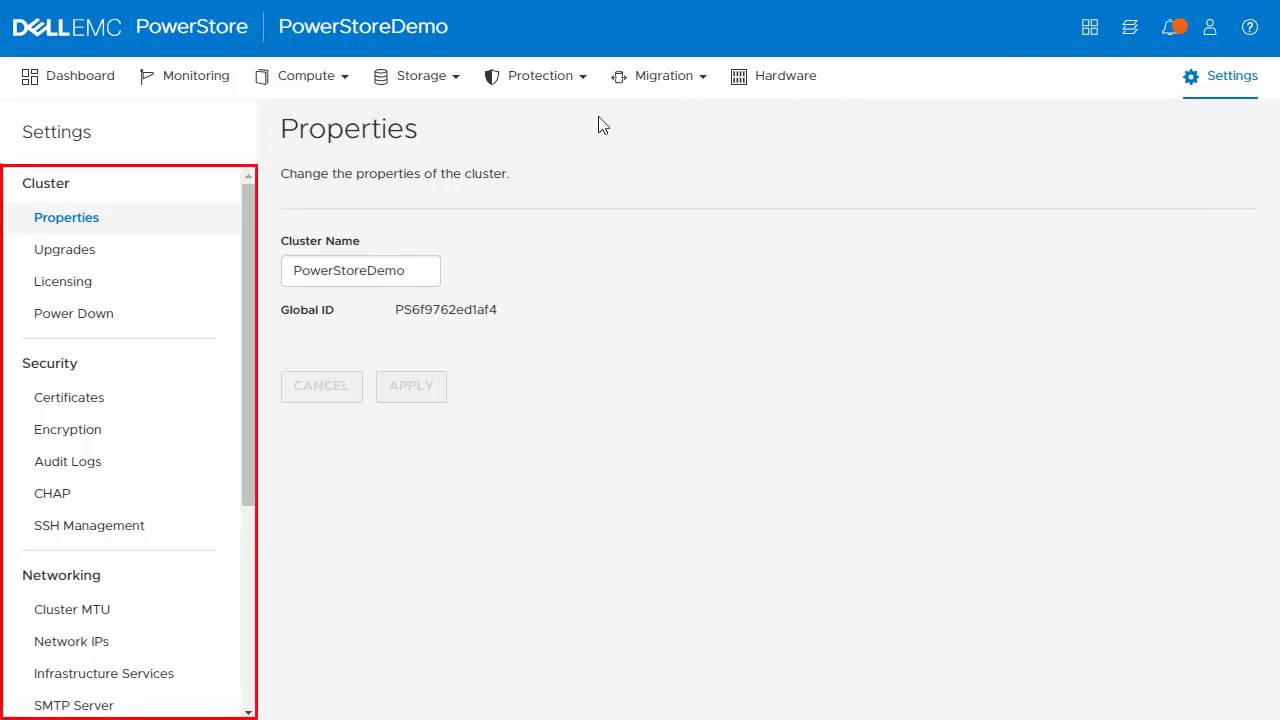
# Step: Review the cluster Upgrades page, then view the General Support contact, forum and documentation resources
pyautogui.moveTo(252, 335); pyautogui.dragTo(248, 601)
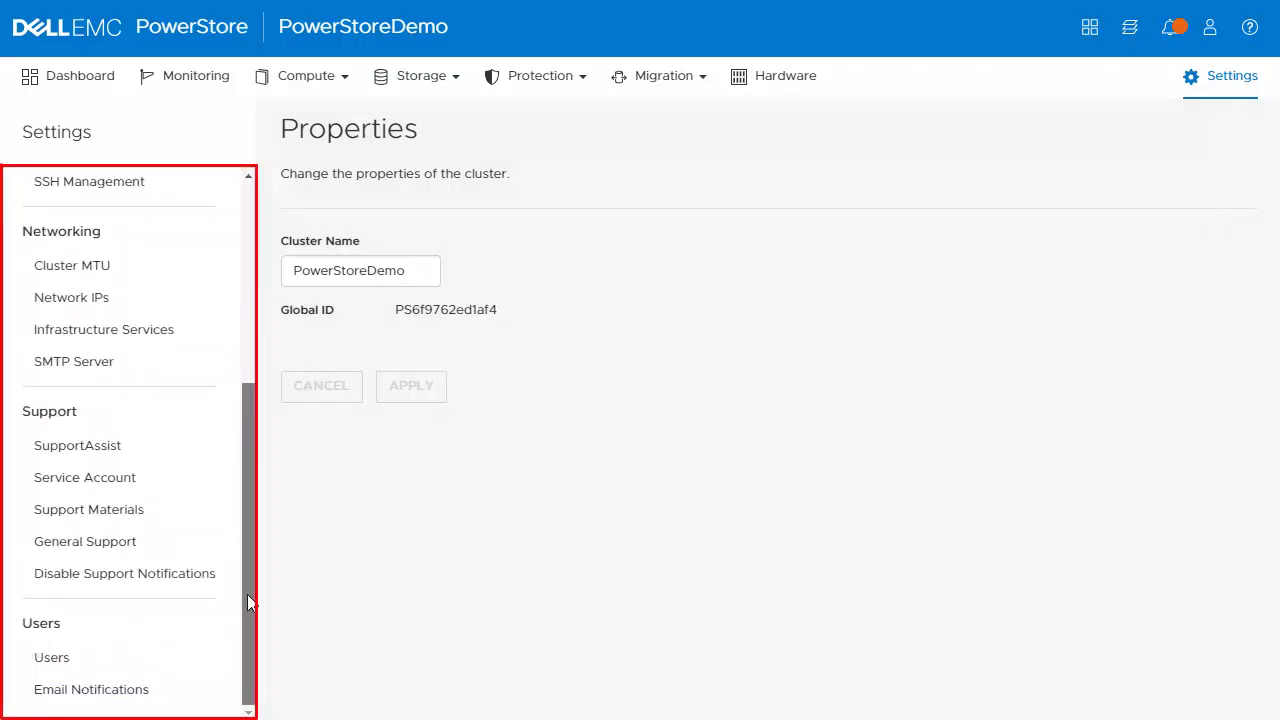
pyautogui.moveTo(234, 497); pyautogui.dragTo(237, 288)
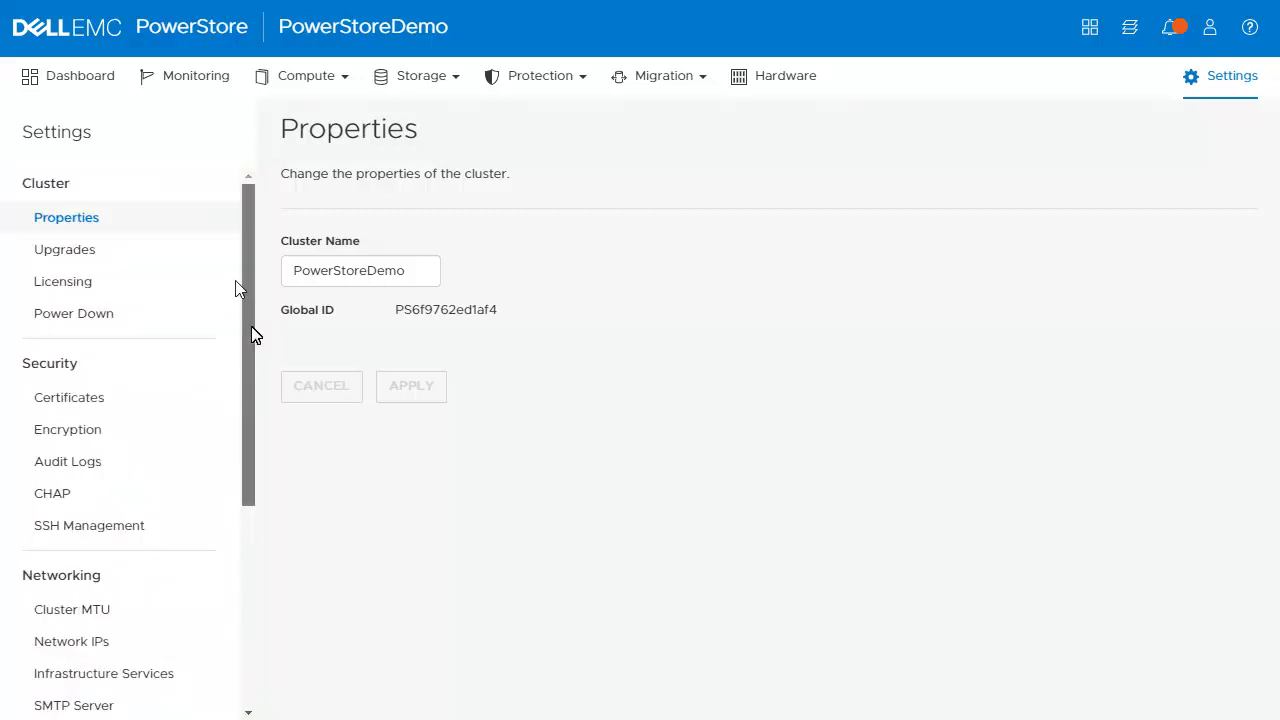
pyautogui.click(112, 256)
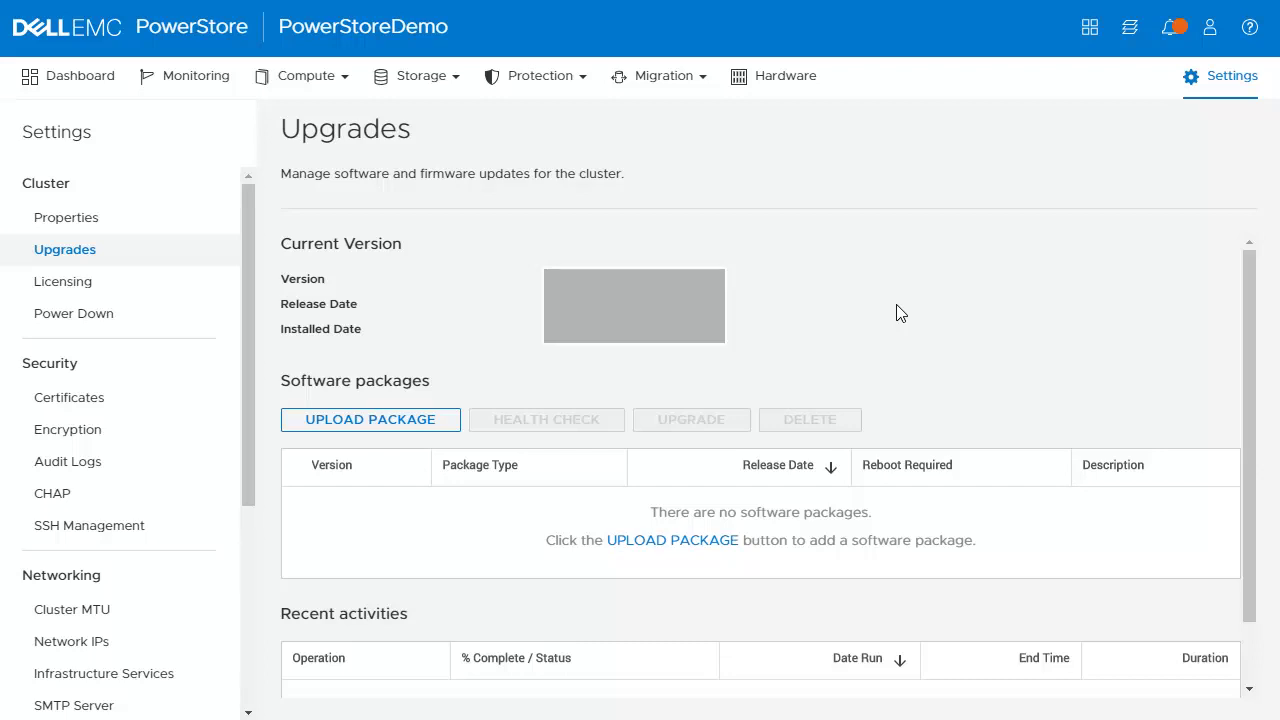
pyautogui.moveTo(249, 341); pyautogui.dragTo(285, 578)
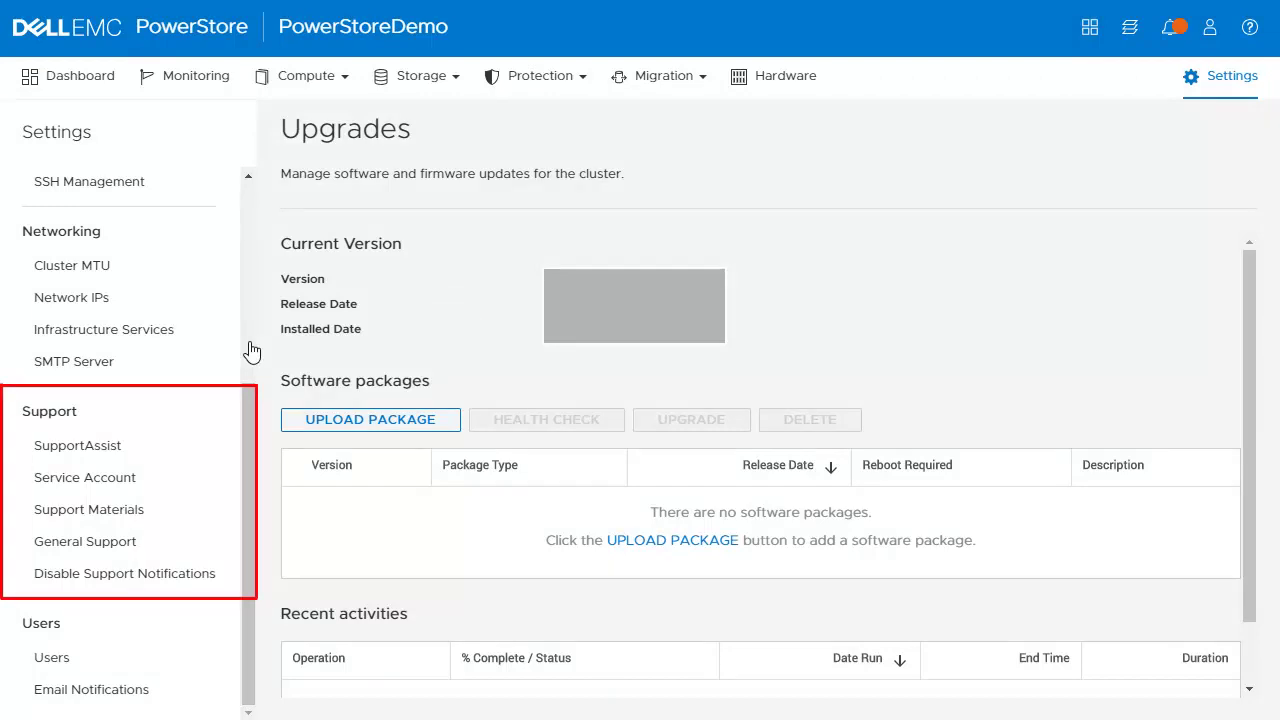
pyautogui.click(183, 552)
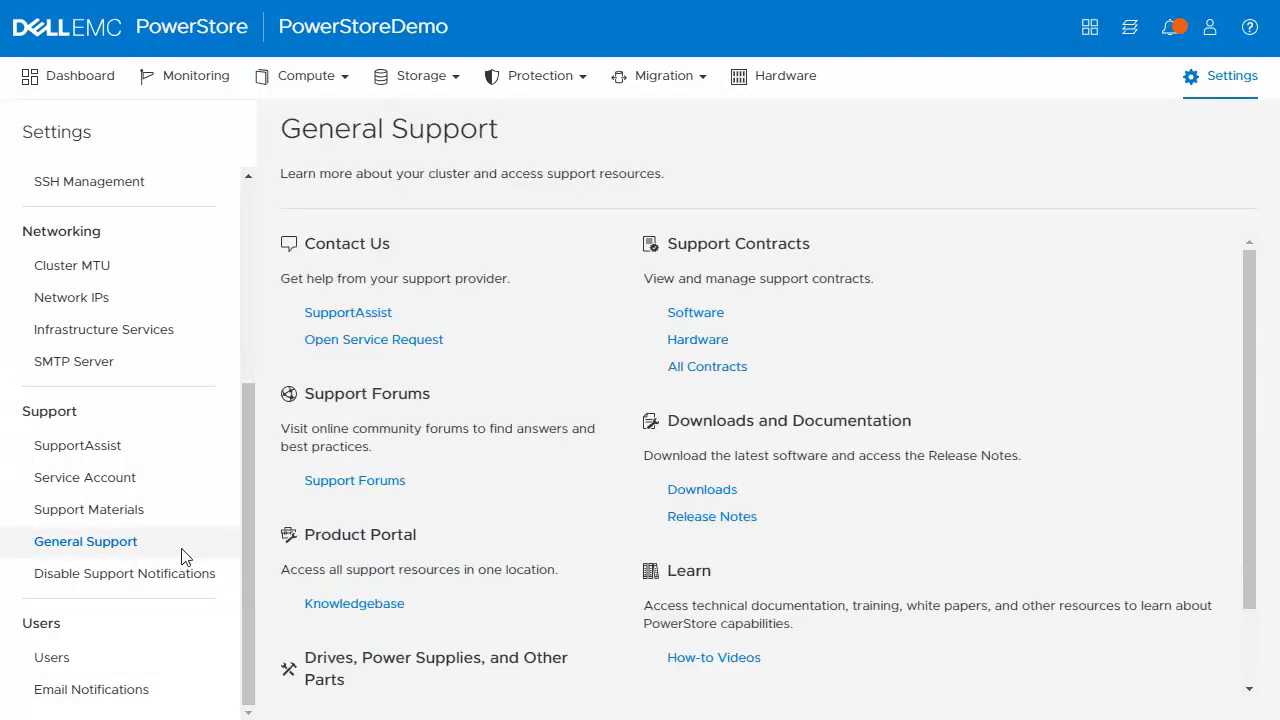